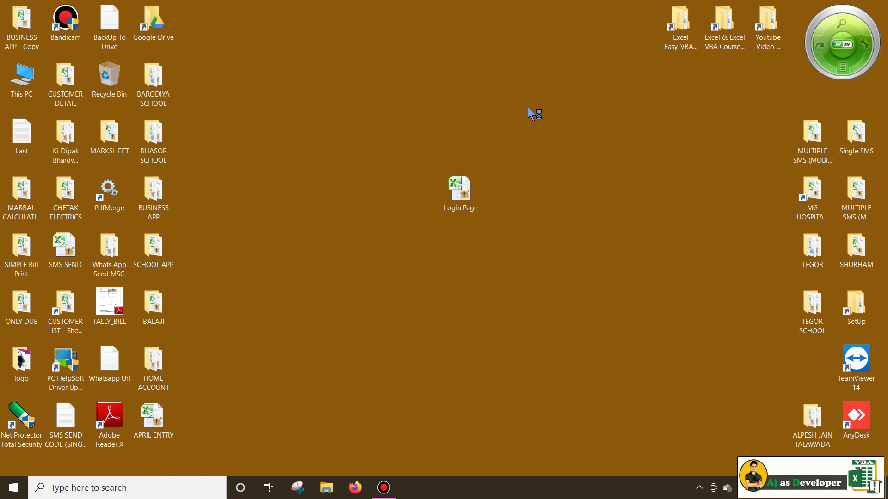
- Open the Login Page workbook, dismiss the activation notice, and log in with a username and password
double_click(458, 197)
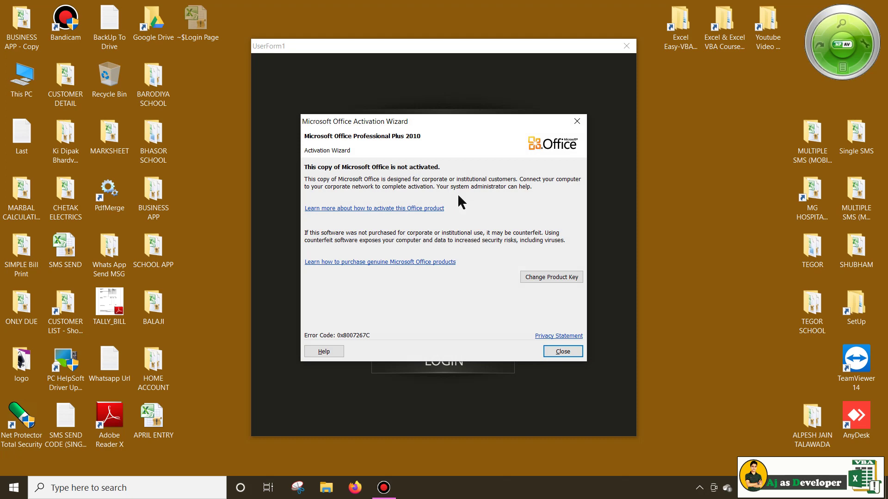
click(576, 121)
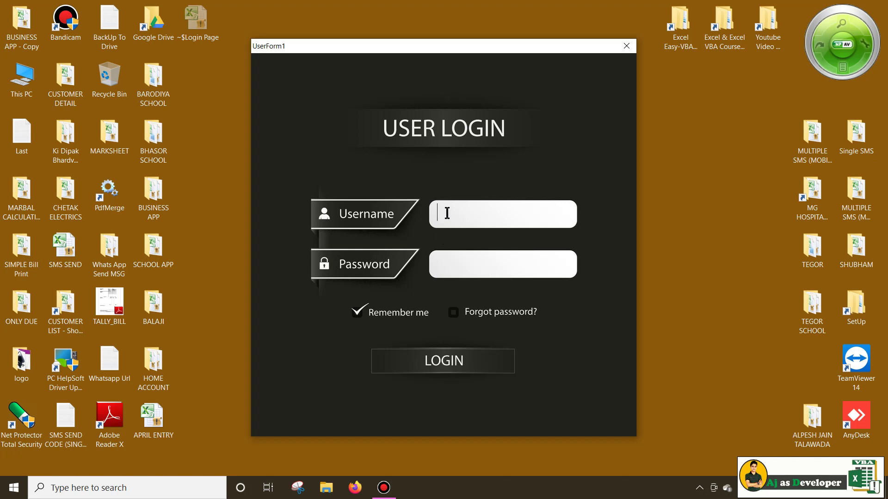
text(Ajay)
click(437, 265)
text(****)
click(444, 361)
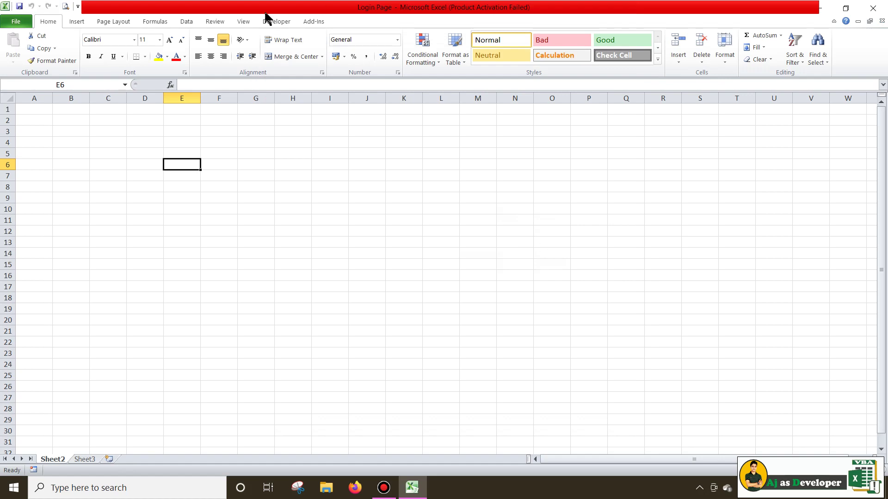
- Open the Visual Basic editor from the Developer tab, maximize it, and display UserForm1's design
click(277, 22)
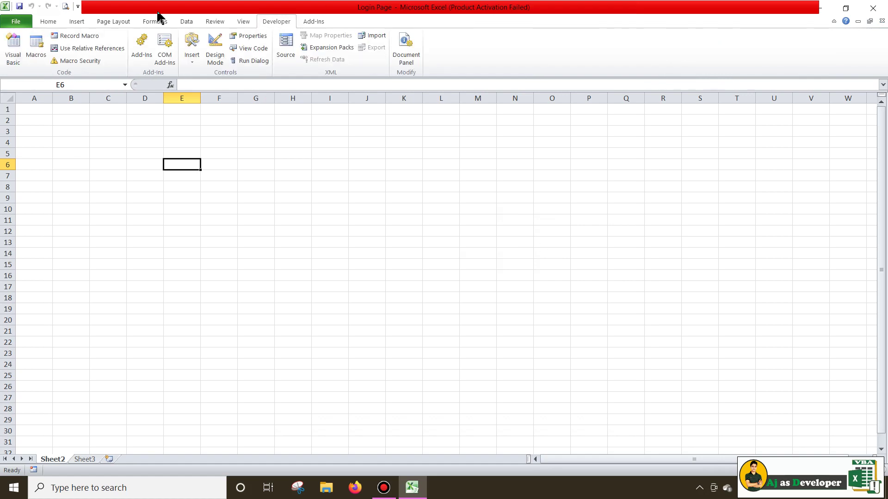
click(14, 51)
click(776, 37)
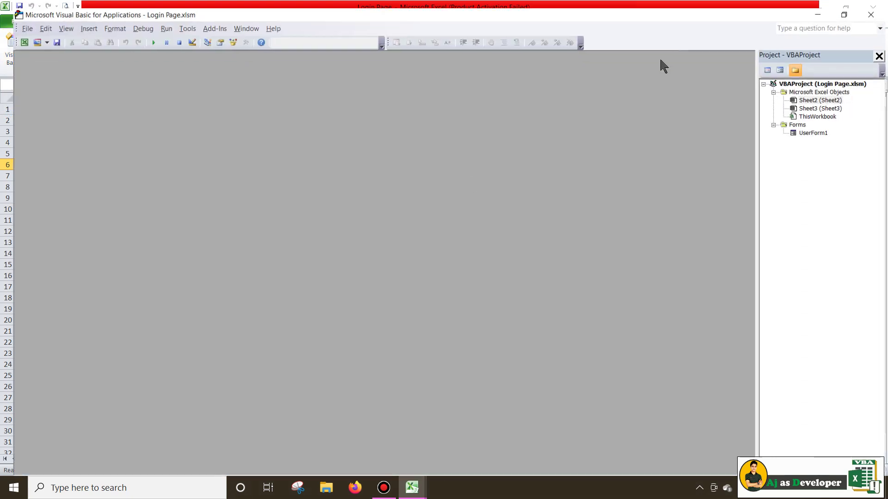
double_click(814, 126)
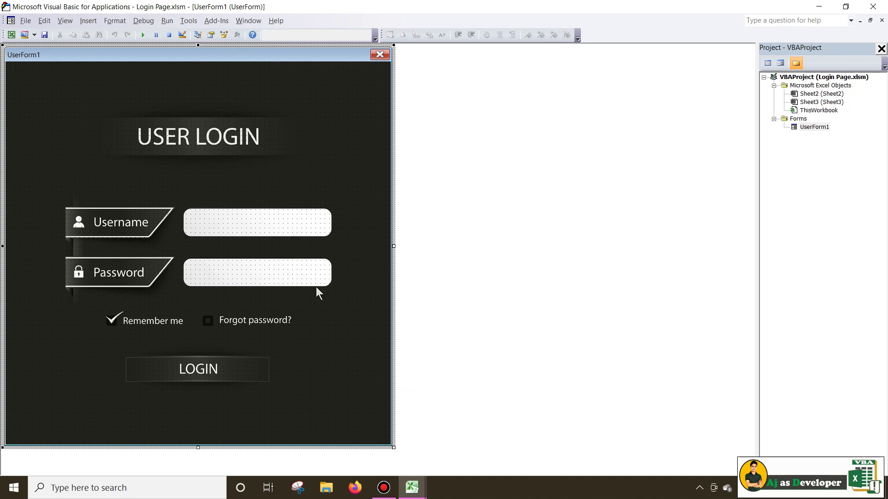
click(326, 488)
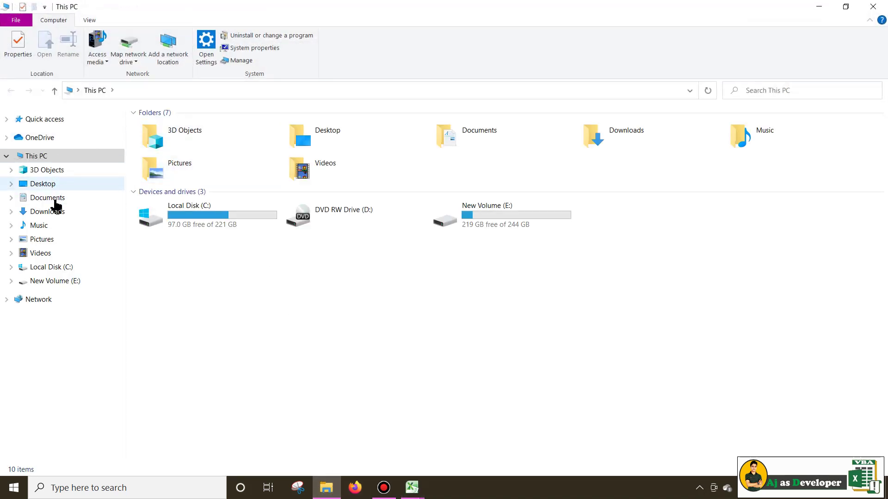
click(57, 215)
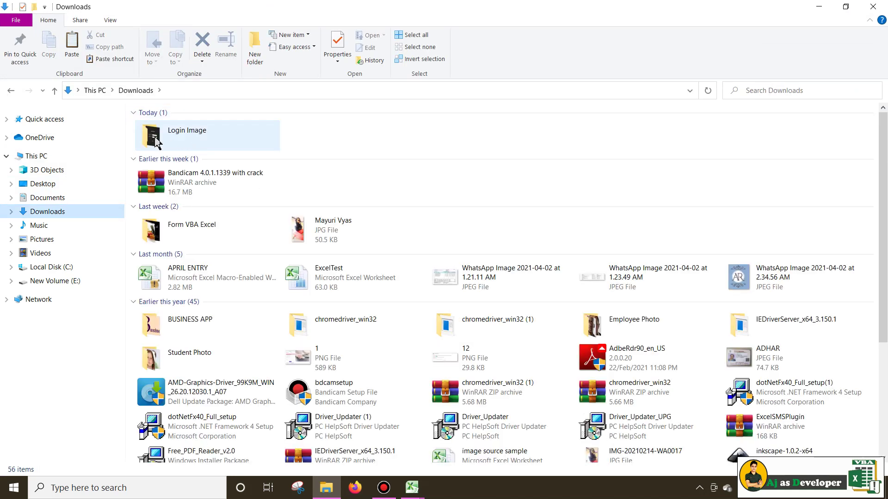
double_click(206, 130)
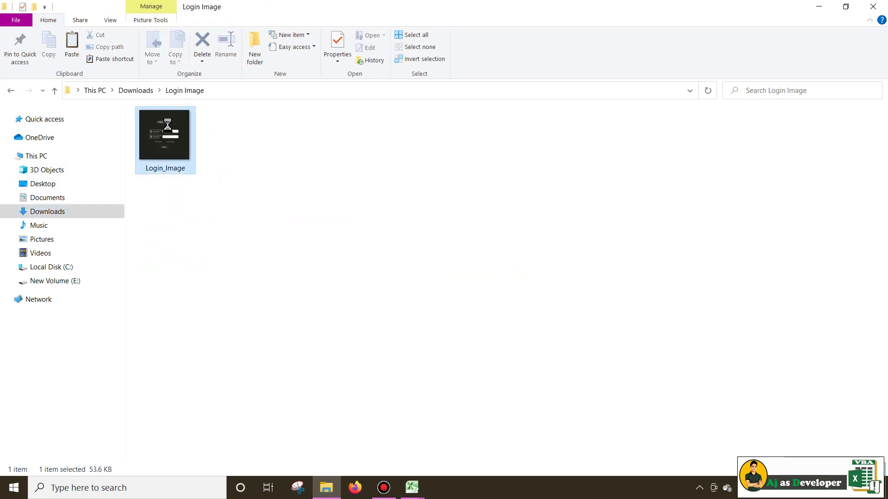
key(Return)
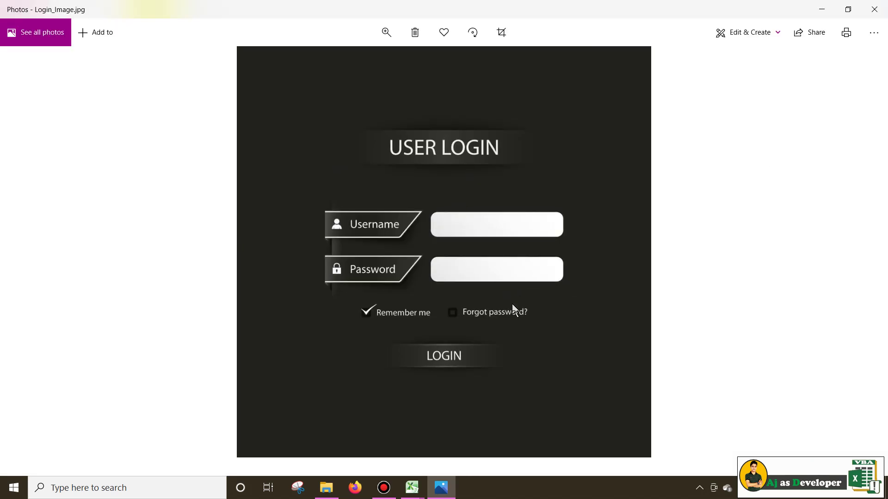
click(874, 9)
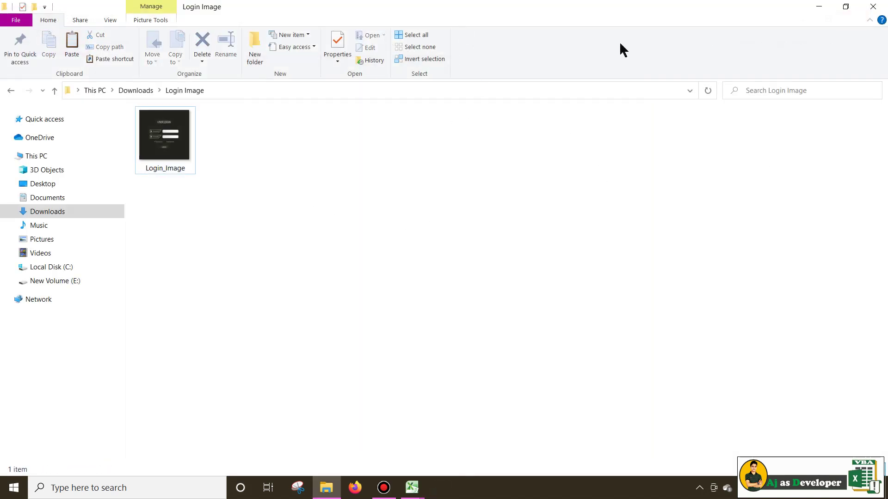
click(826, 6)
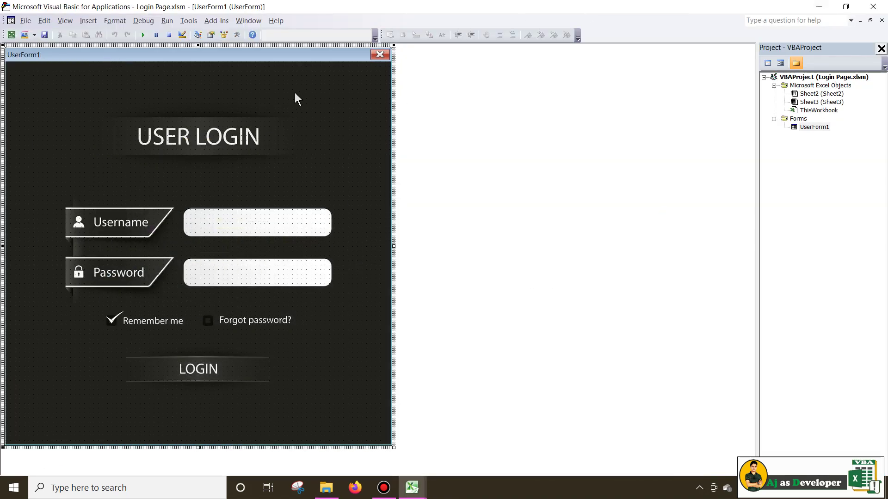
- Insert a new UserForm2, enlarge it to the login form's size, and close the Toolbox
click(35, 34)
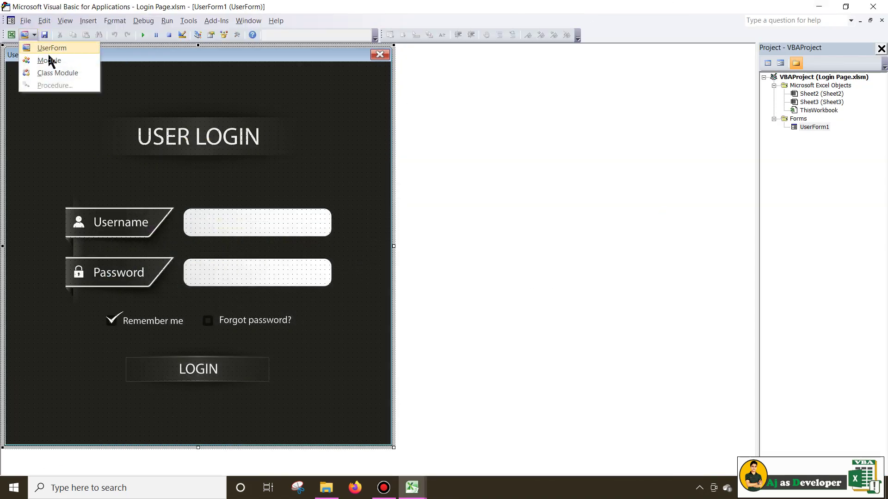
click(61, 49)
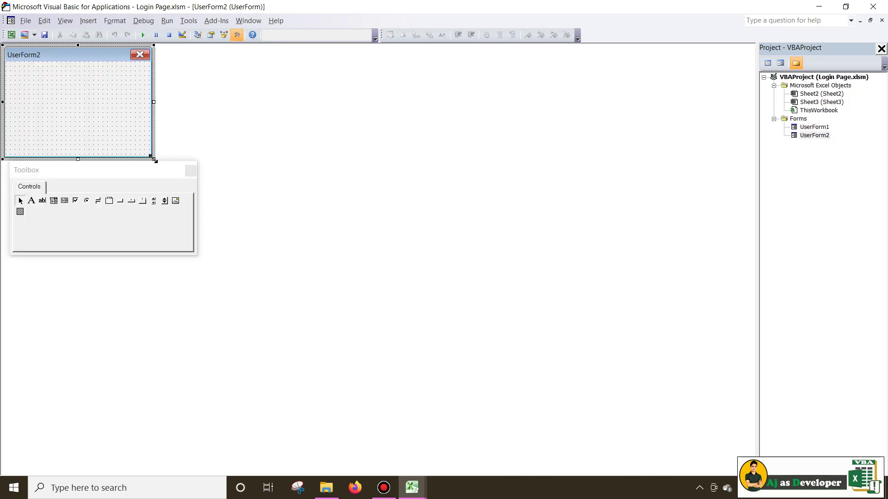
mouse_move(153, 159)
mouse_down()
mouse_move(448, 430)
mouse_move(394, 442)
mouse_up()
click(134, 174)
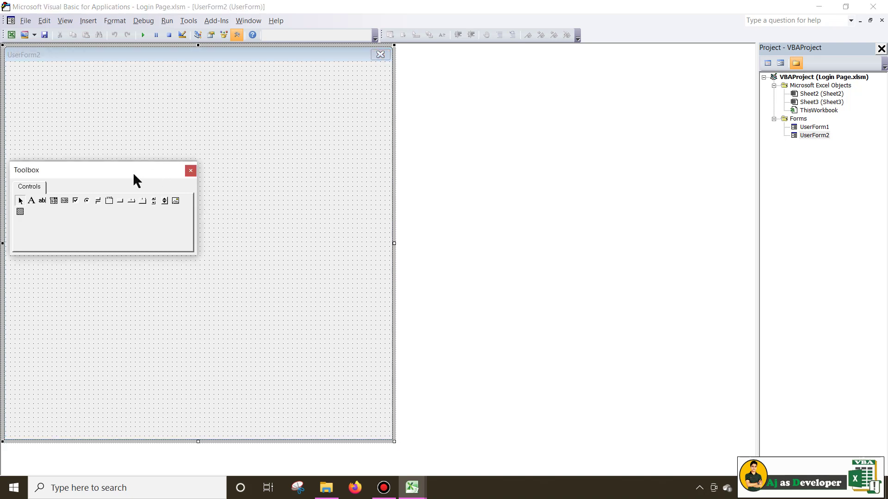
click(190, 172)
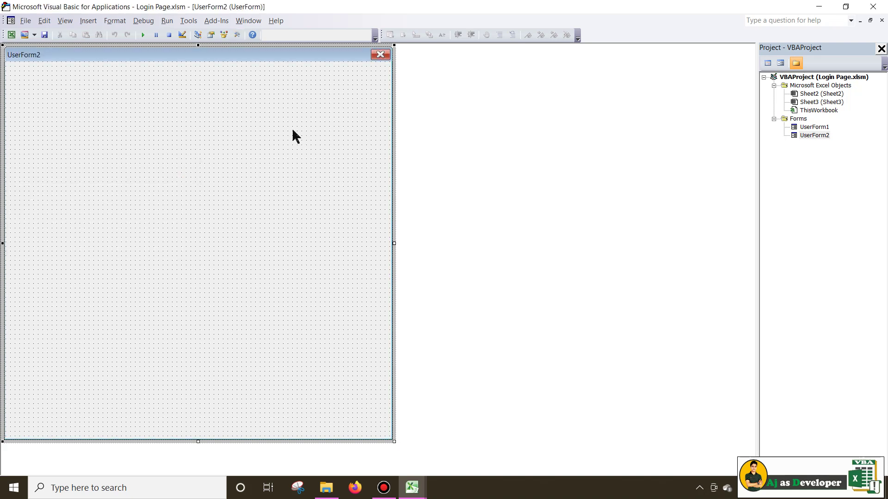
- Set UserForm2's Picture property to Login_Image from the Downloads\Login Image folder
key(F4)
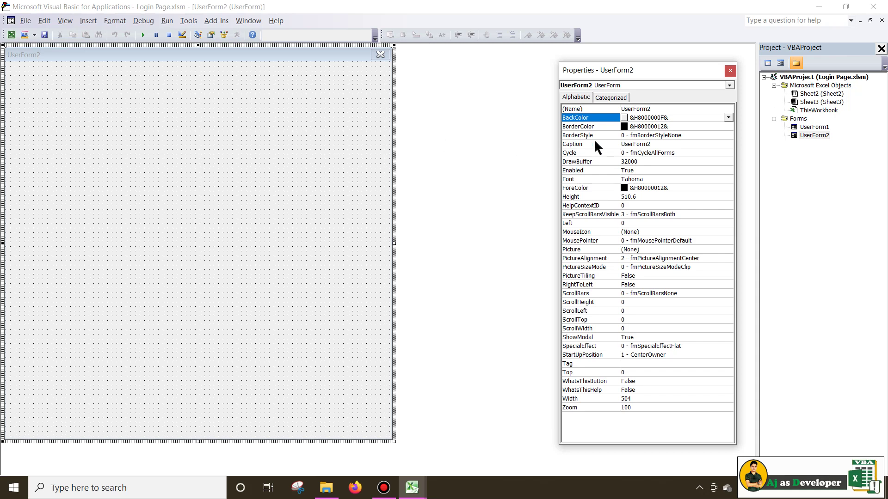
click(582, 250)
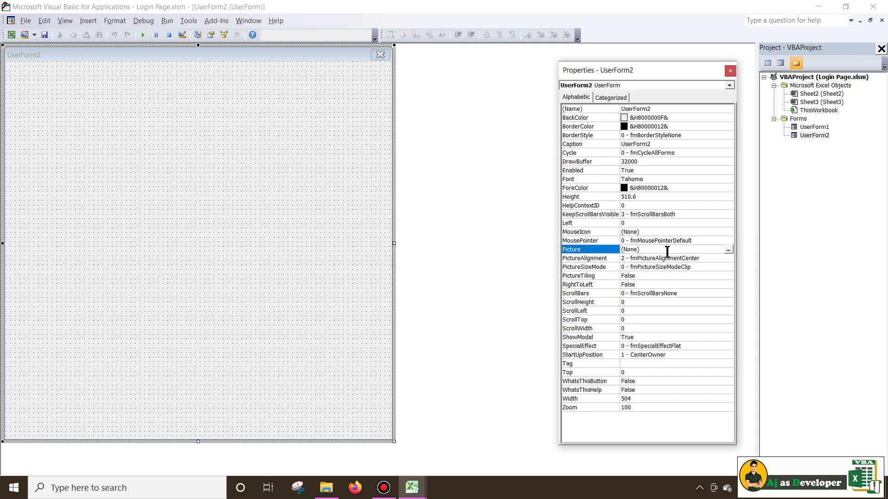
click(728, 251)
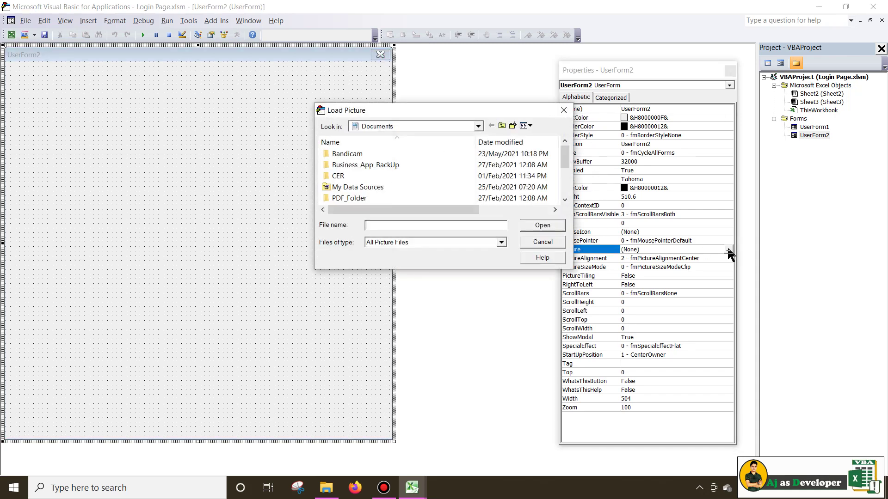
click(388, 126)
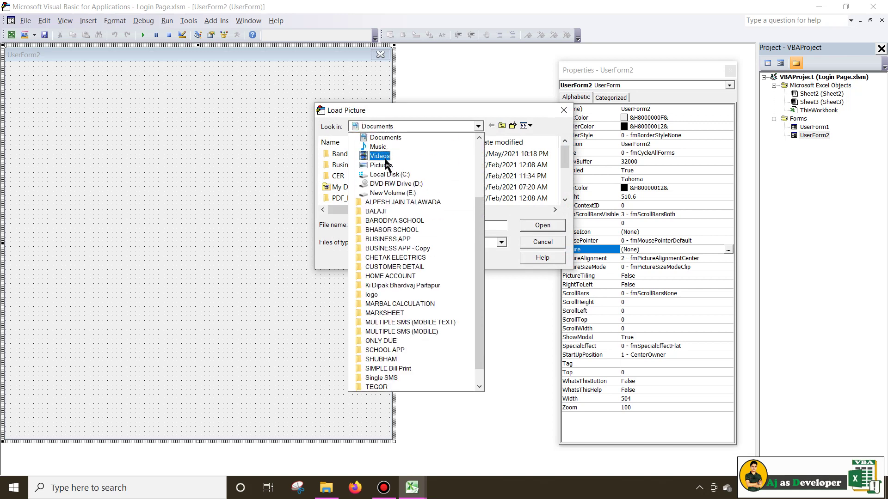
scroll(390, 148, up, 2)
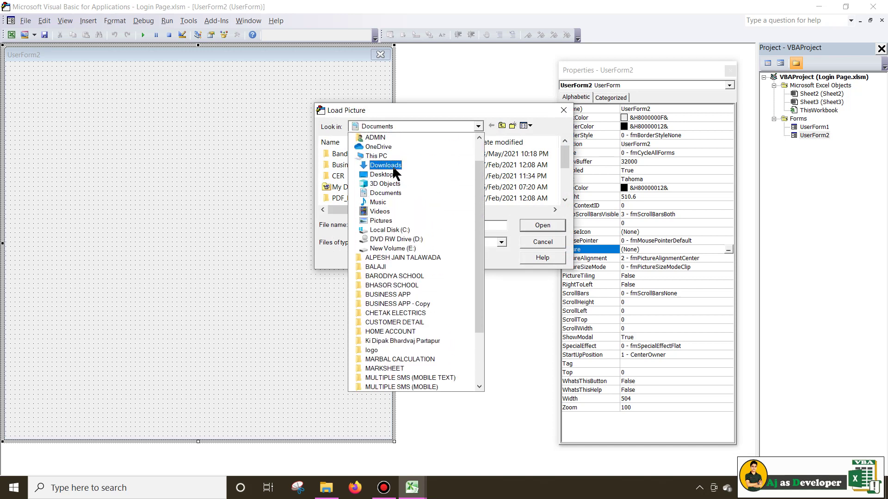
click(392, 165)
click(345, 165)
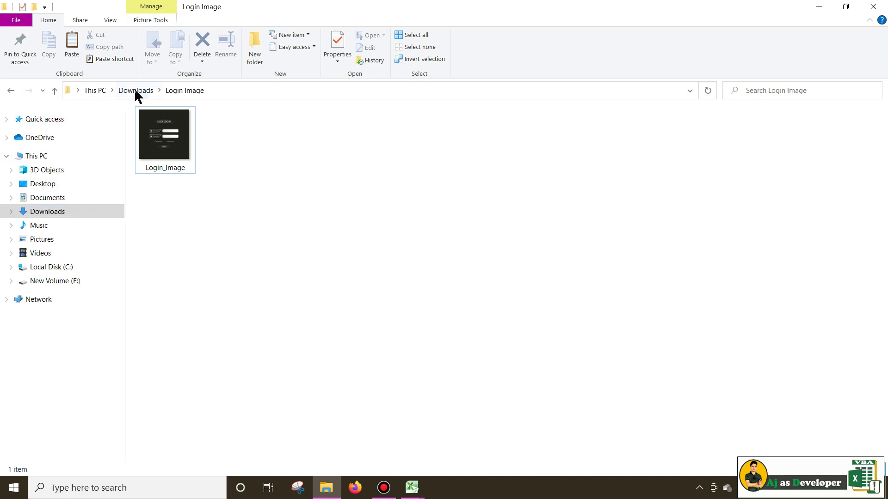
click(136, 91)
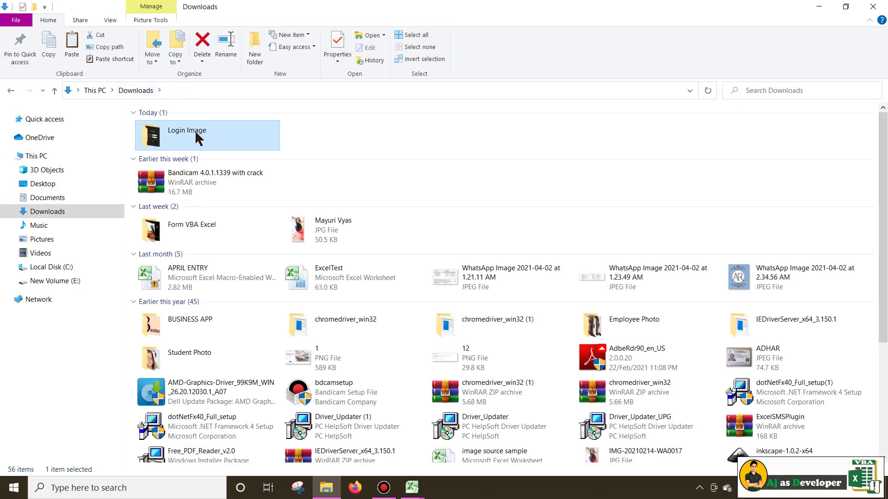
click(829, 9)
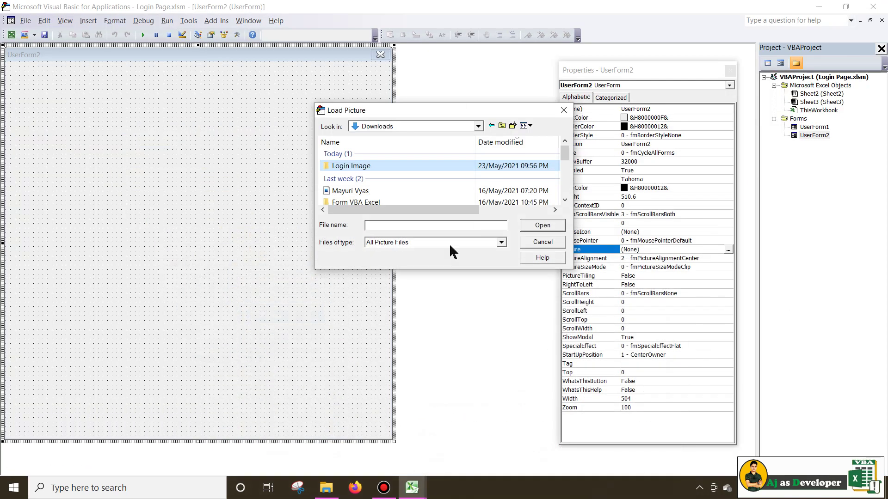
double_click(363, 166)
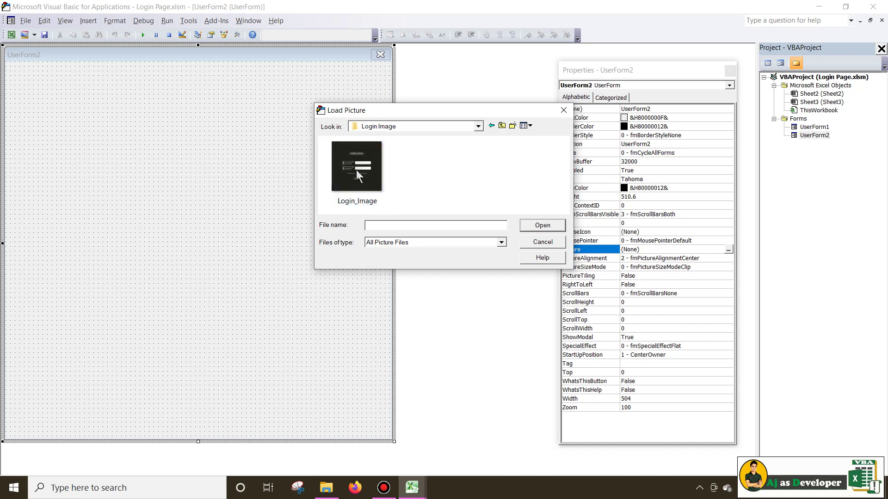
click(351, 149)
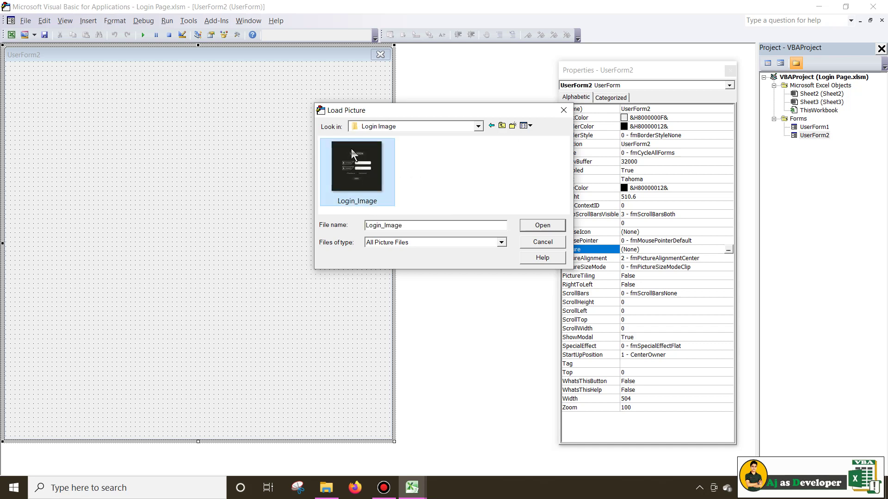
click(543, 225)
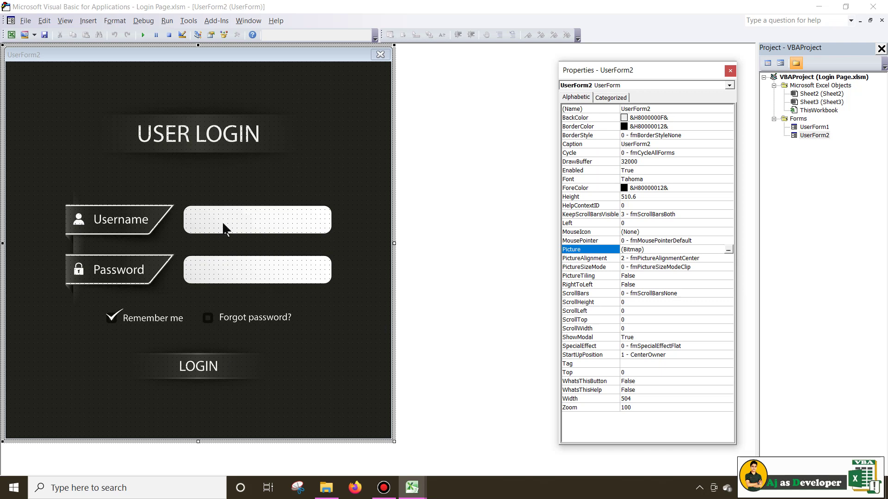
click(142, 35)
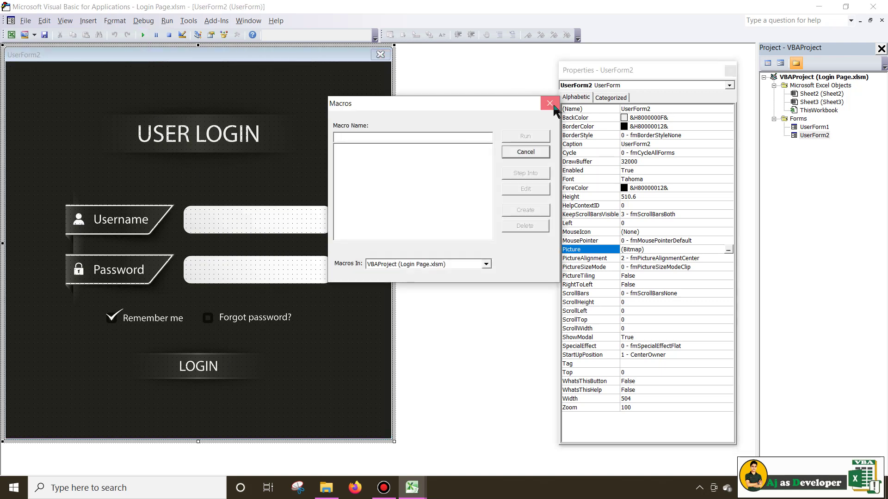
click(550, 103)
click(143, 35)
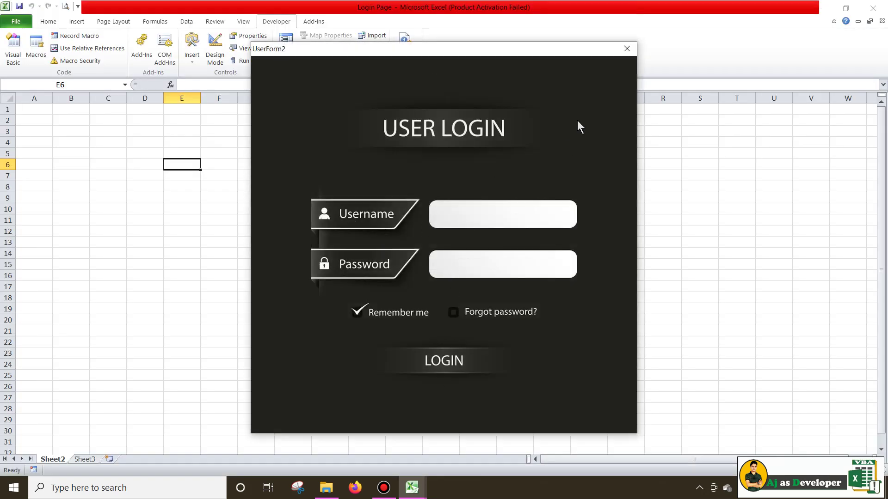
click(627, 49)
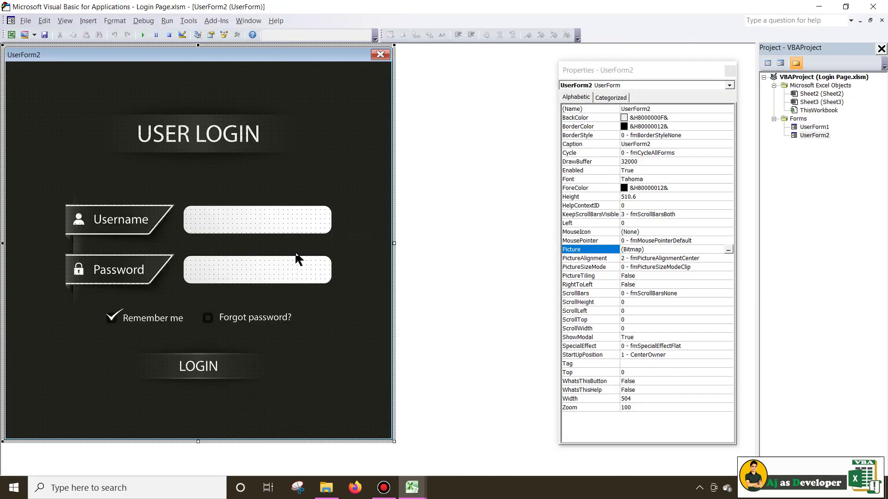
click(65, 21)
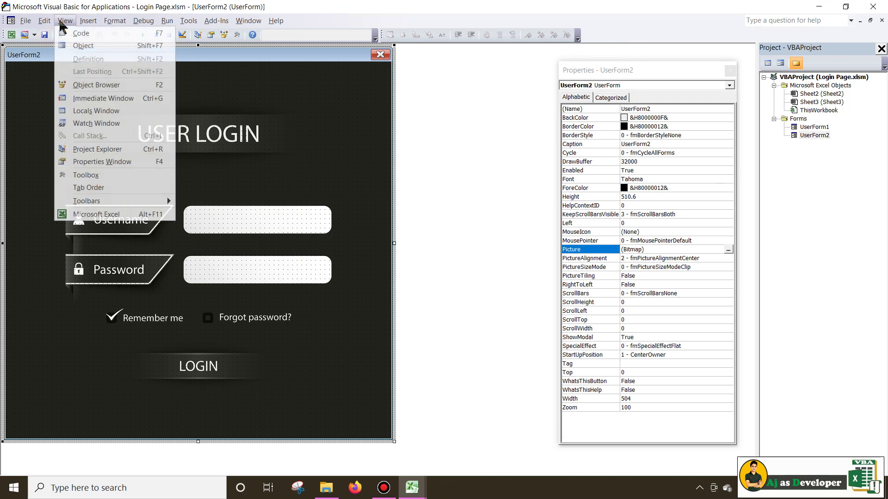
- Draw a label from the Toolbox over the LOGIN button image on UserForm2
click(88, 175)
click(730, 70)
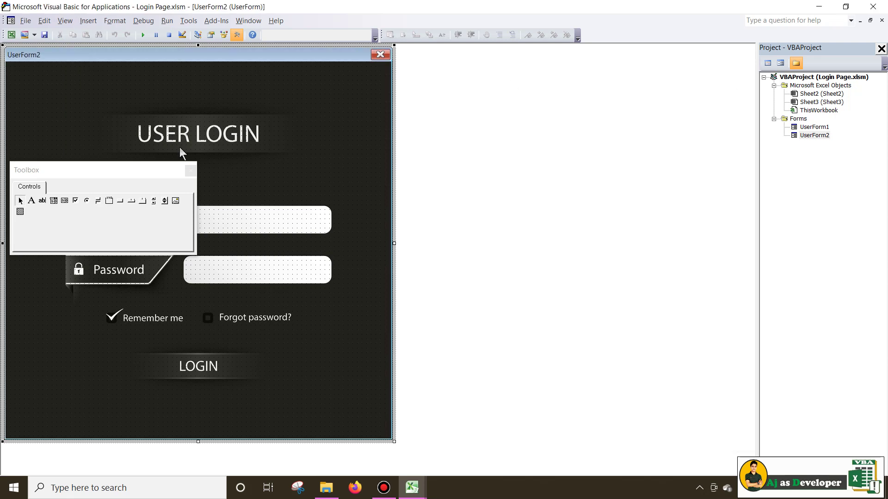
drag(137, 172, 564, 73)
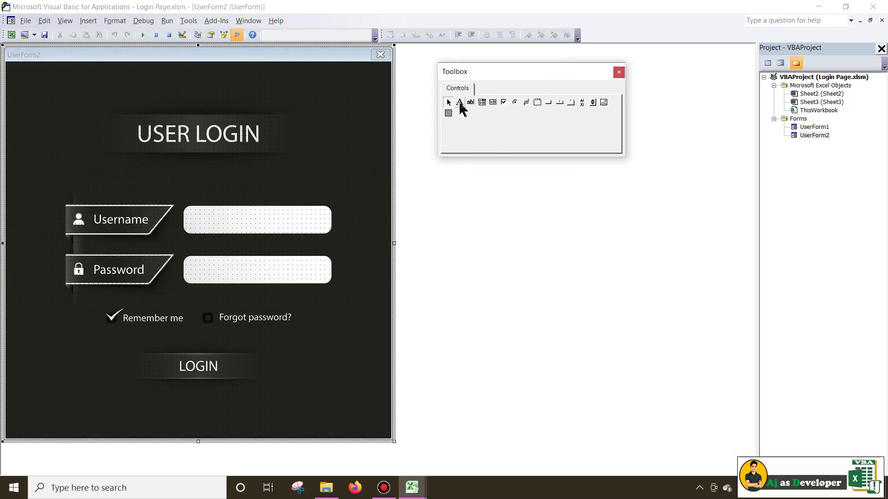
click(460, 106)
drag(133, 355, 262, 378)
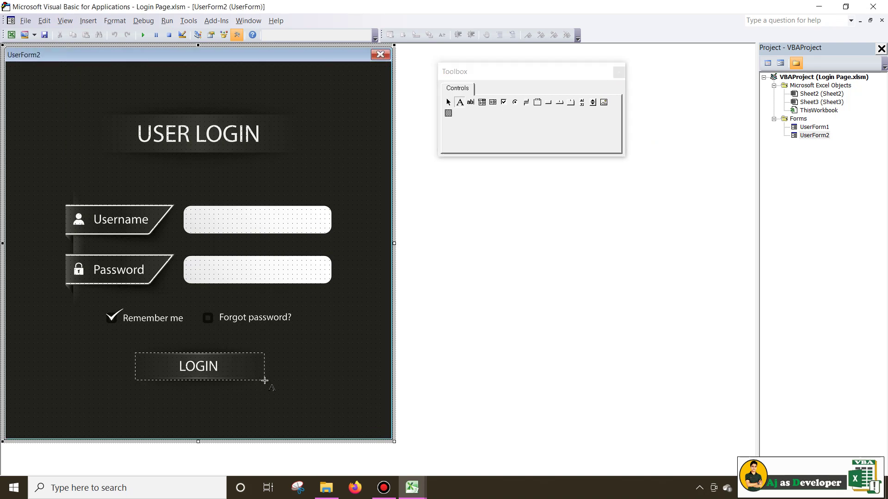
drag(262, 378, 265, 382)
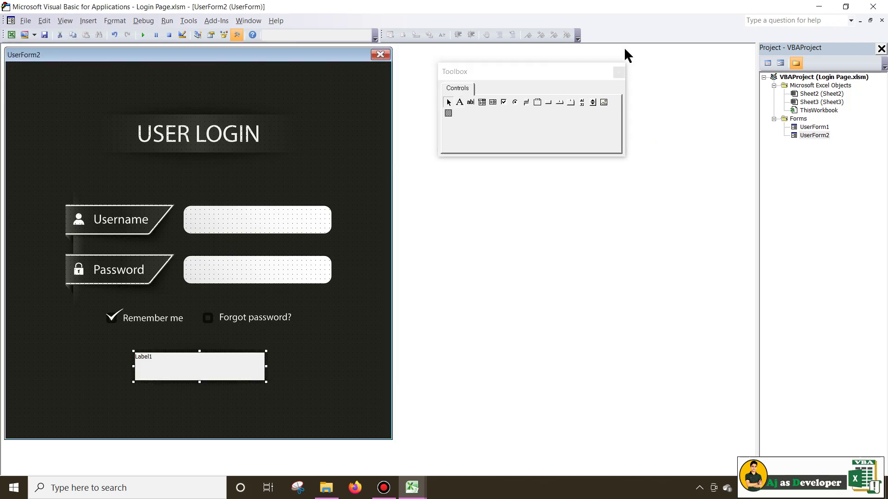
click(619, 71)
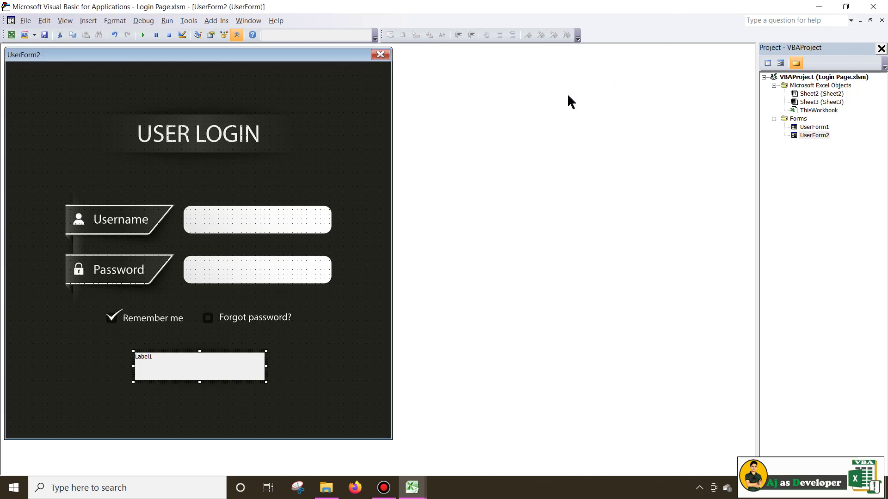
- Clear Label1's caption so the label shows no text
key(F4)
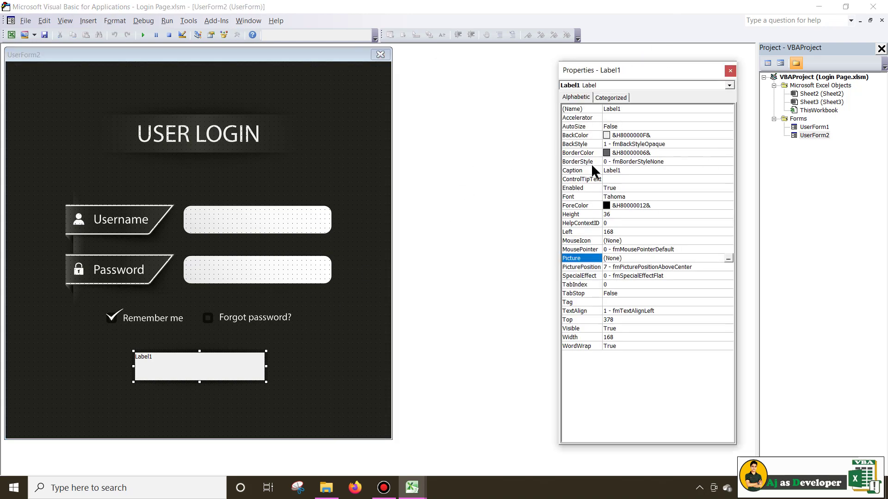
click(576, 171)
click(624, 163)
click(626, 170)
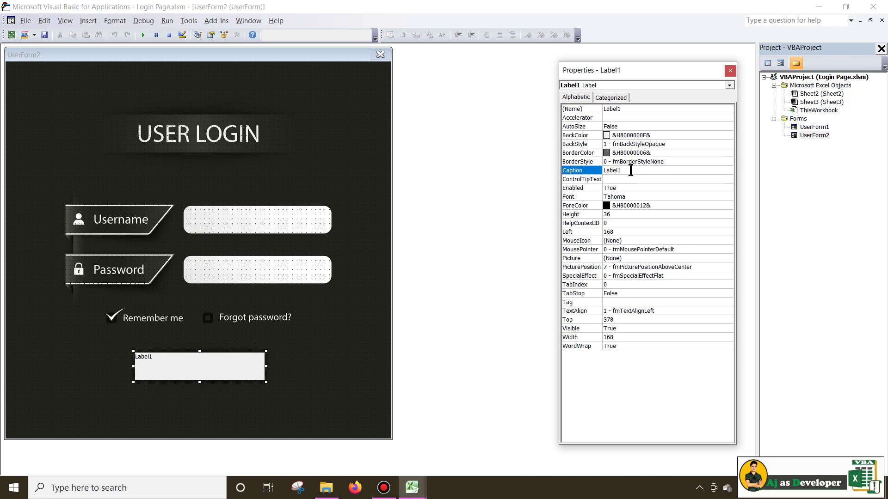
key(BackSpace)
- Make Label1 transparent with a single-line dark-grey (&H00404040&) border
click(577, 136)
click(624, 144)
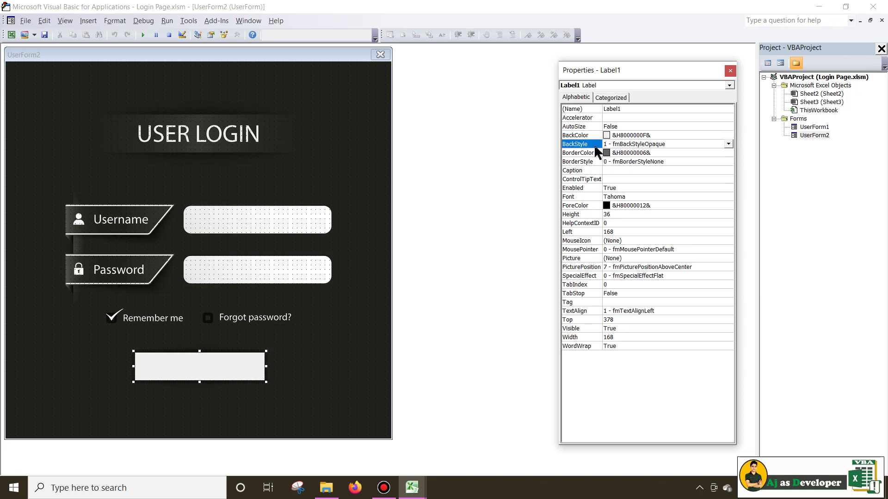
double_click(621, 145)
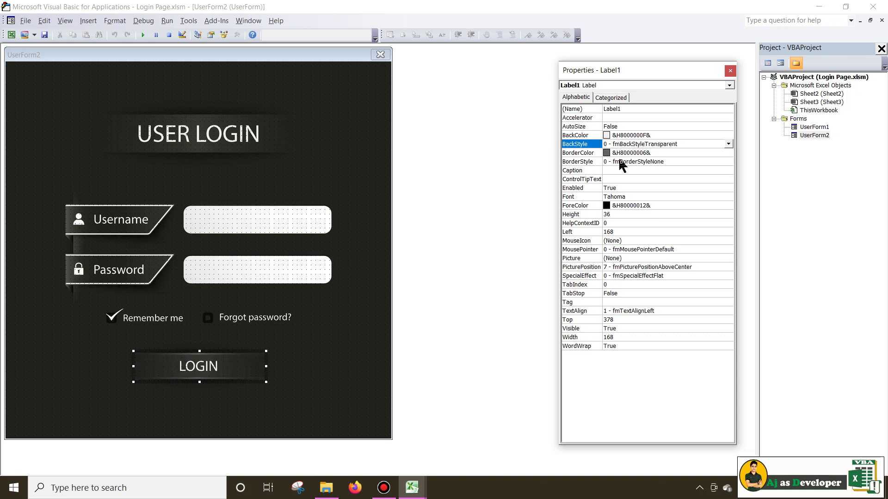
click(624, 153)
double_click(656, 161)
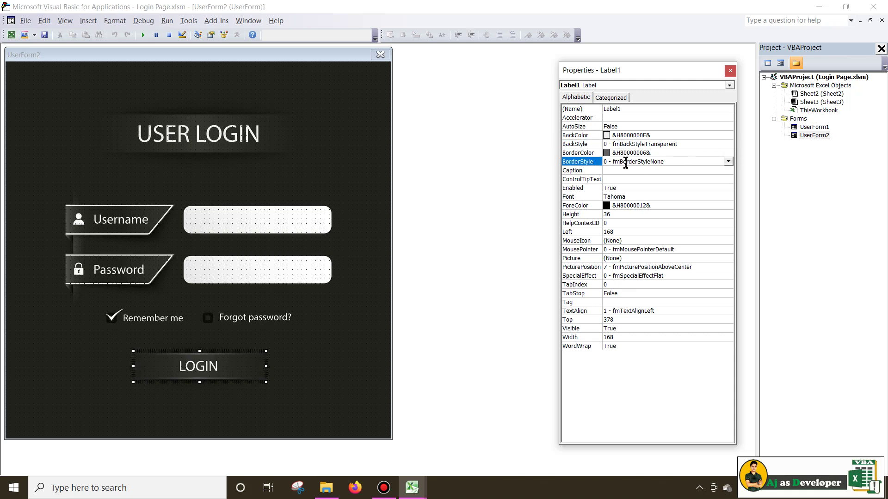
click(654, 153)
click(728, 153)
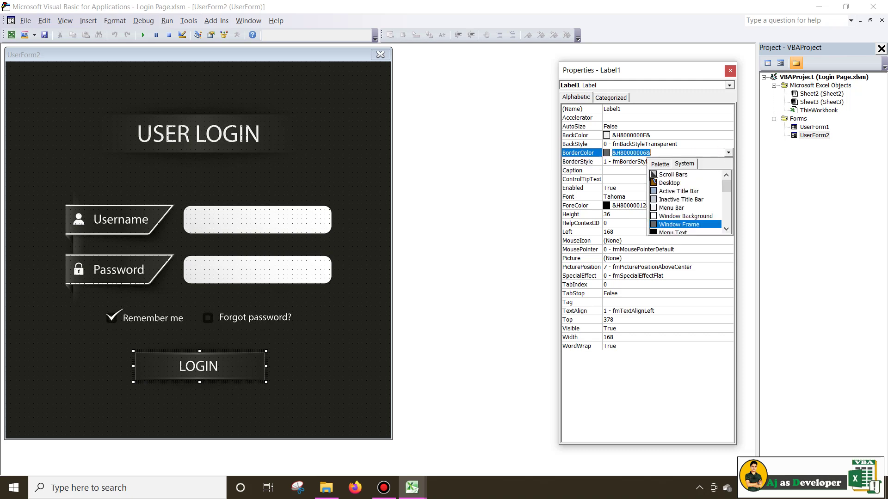
click(660, 164)
click(653, 207)
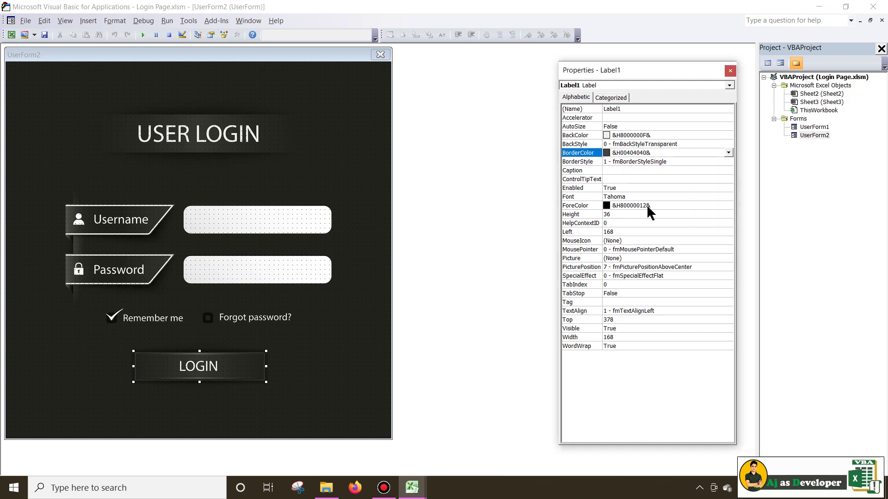
- Check the label's border over the LOGIN image by deselecting and reselecting it
click(287, 365)
click(238, 378)
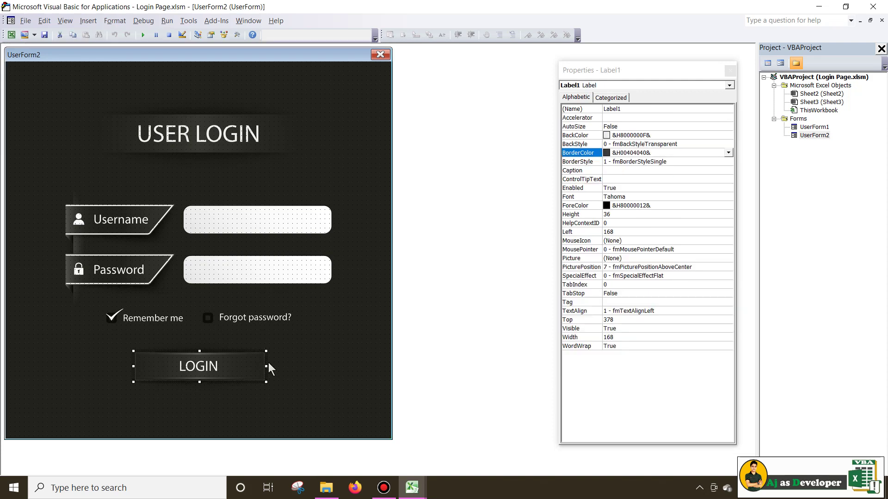
click(269, 363)
click(248, 369)
click(346, 355)
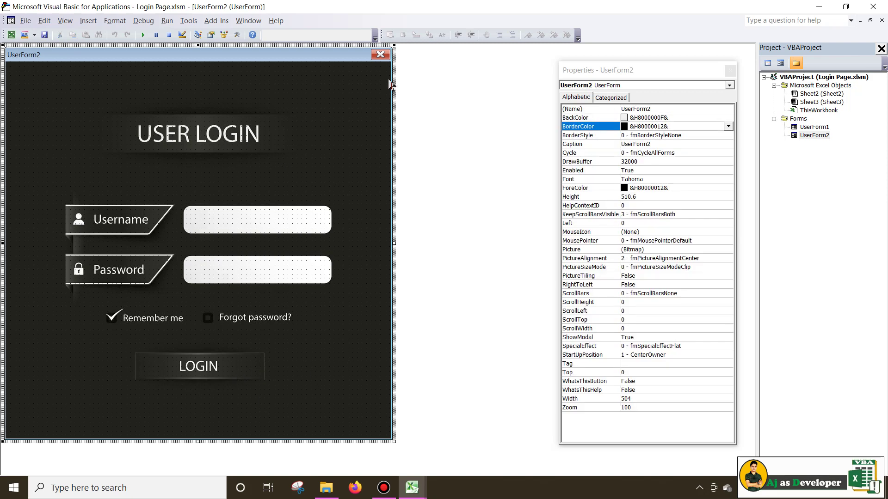
- Draw TextBox1 over the Username field and stretch it to fill the field
click(65, 21)
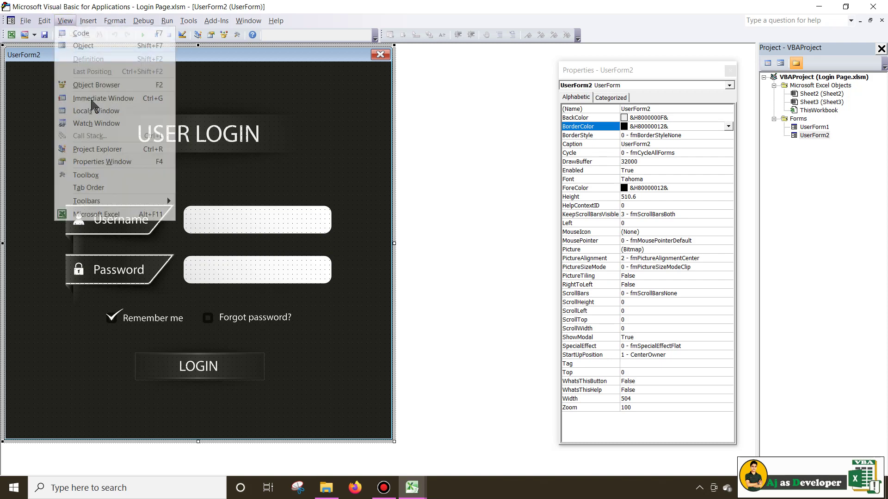
click(88, 176)
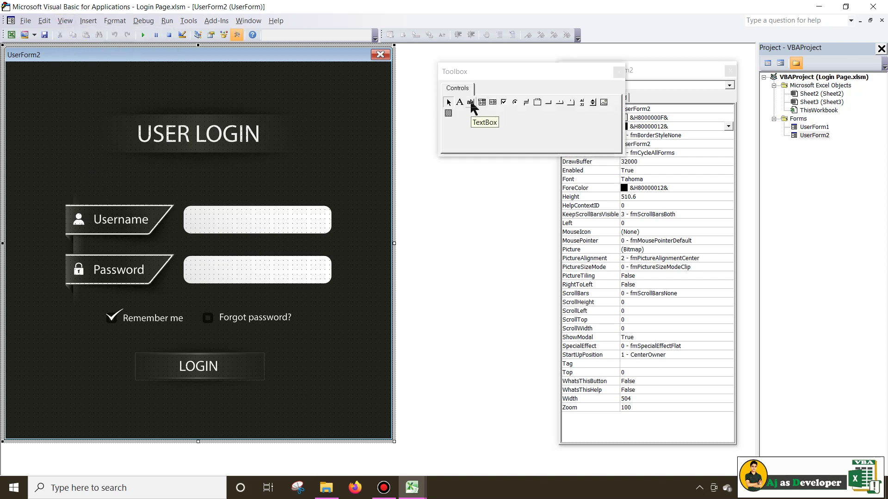
click(195, 222)
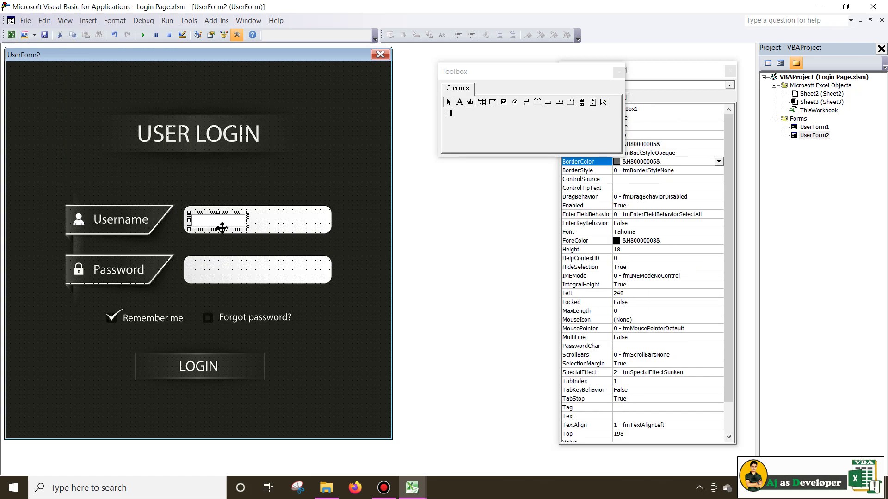
drag(248, 230, 330, 235)
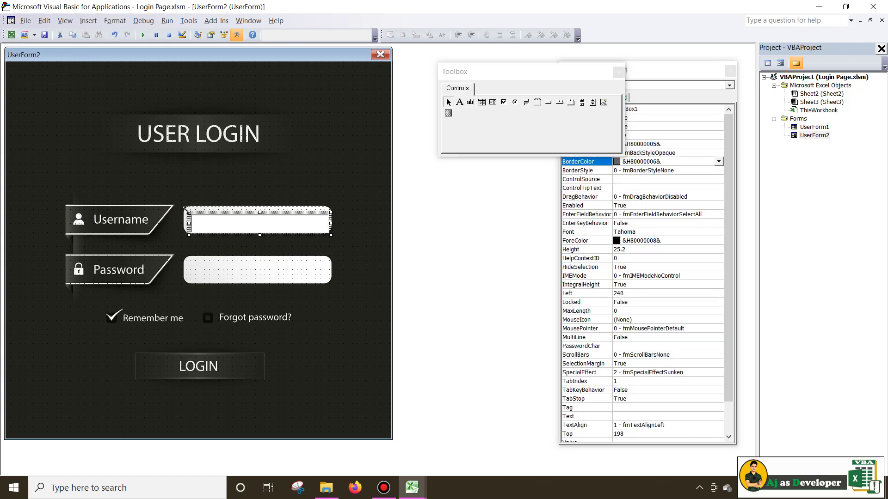
drag(188, 212, 185, 212)
- Set TextBox1's font to Cambria Bold 14 and test-run the form
click(607, 224)
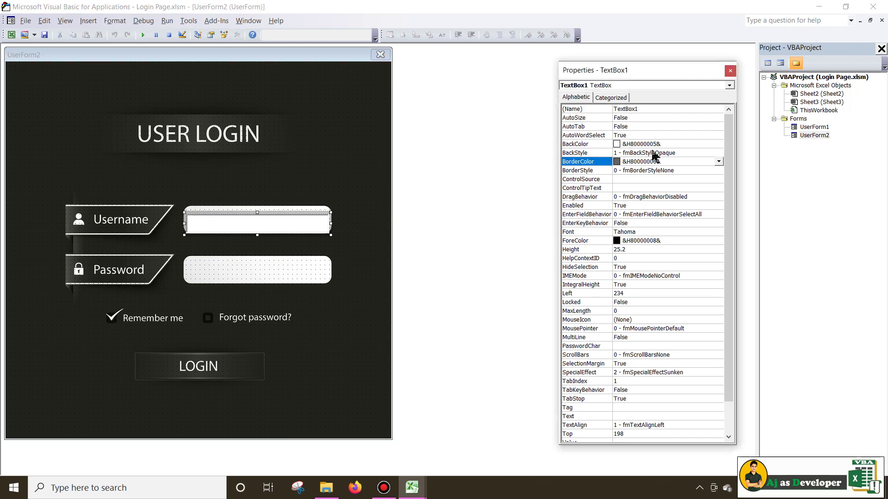
double_click(644, 232)
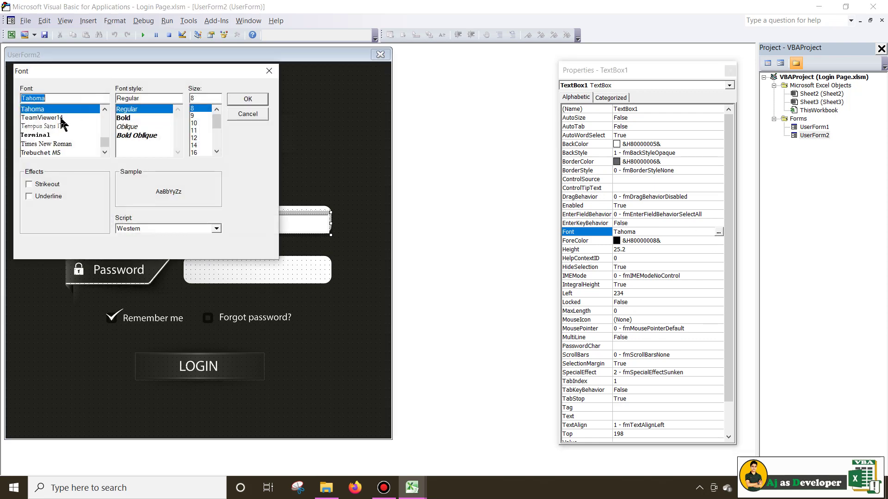
text(Cam)
click(42, 109)
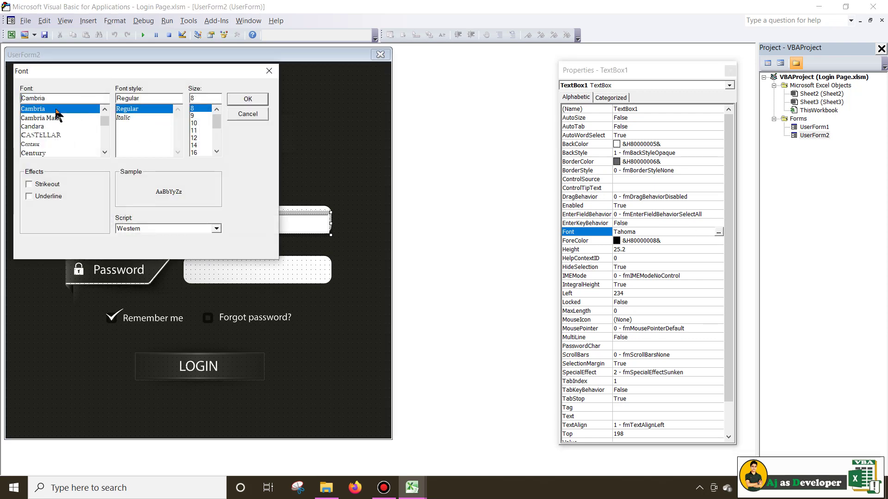
click(122, 127)
click(204, 141)
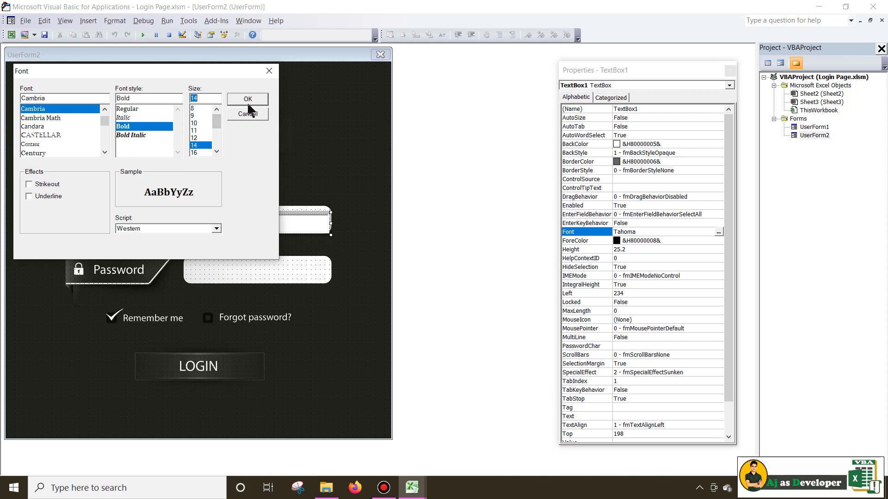
click(248, 99)
click(231, 92)
click(143, 34)
text(asdsd)
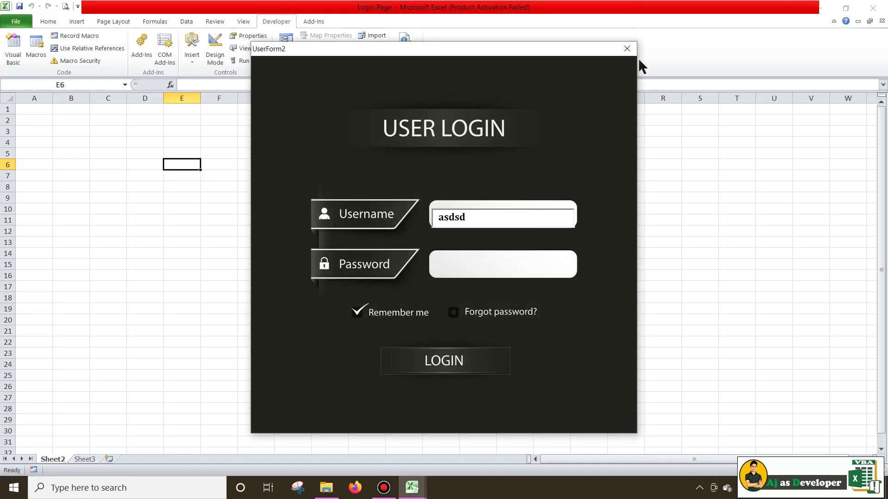
click(627, 49)
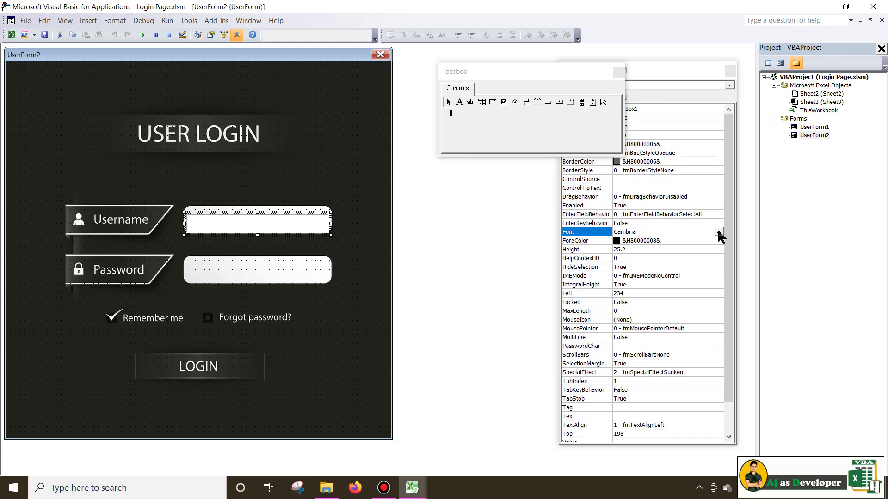
- Enlarge TextBox1's font size and make the box slightly taller
click(719, 232)
click(196, 121)
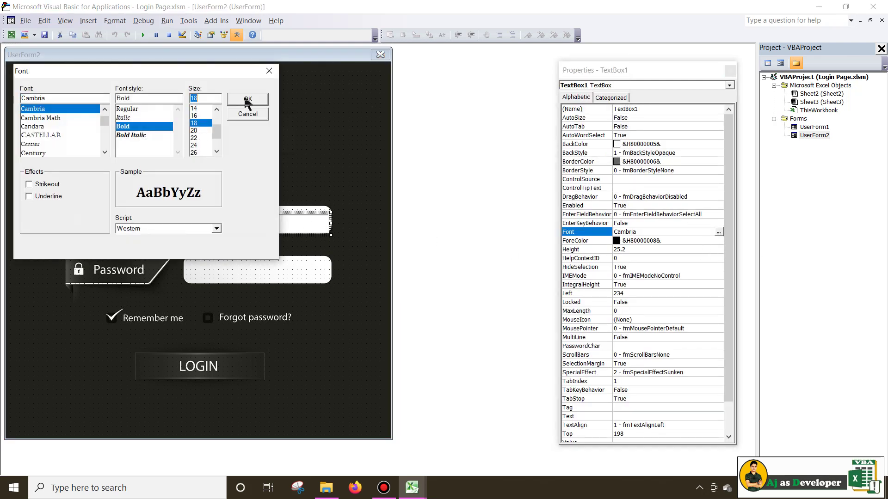
click(248, 99)
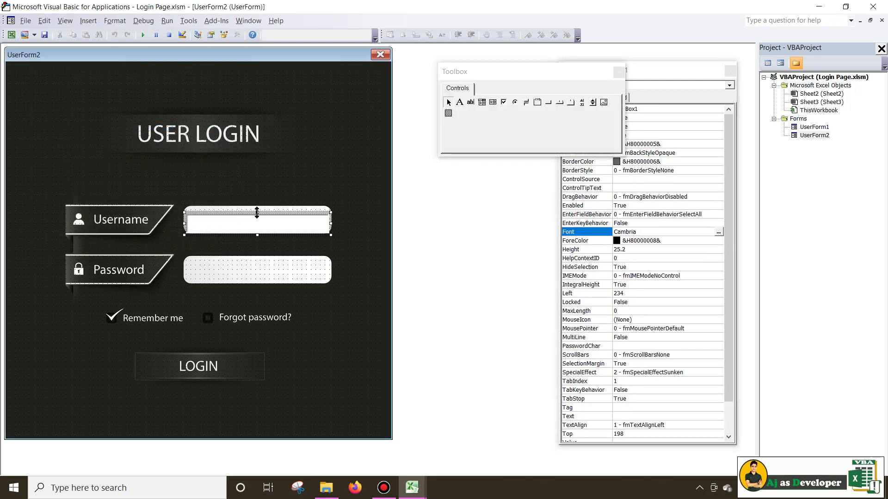
drag(259, 212, 260, 210)
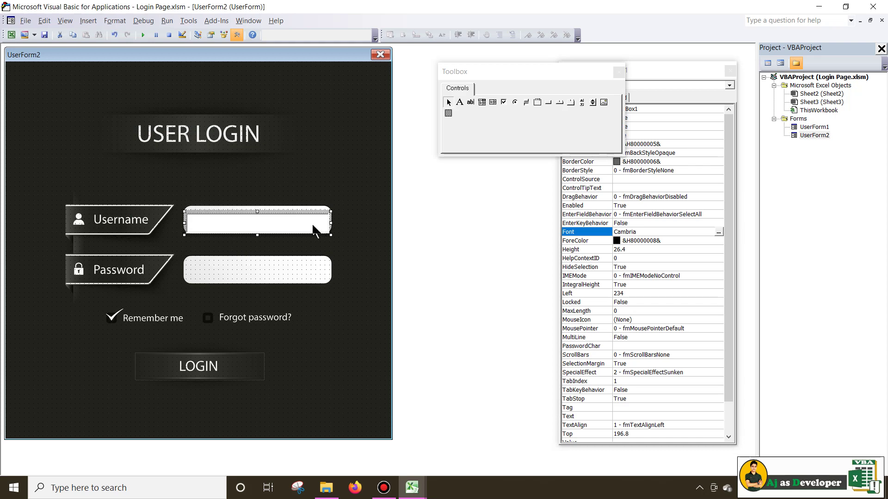
- Give TextBox1 a 1-Single border and a transparent BackStyle
click(619, 72)
click(637, 161)
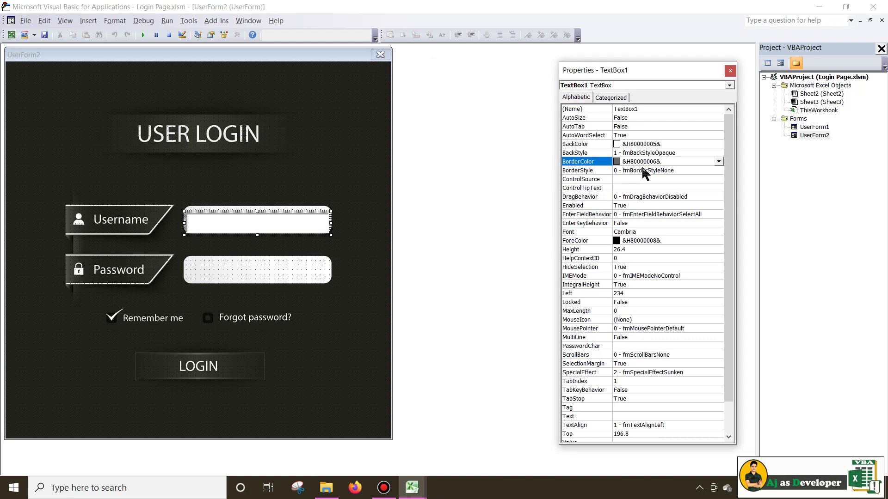
double_click(639, 169)
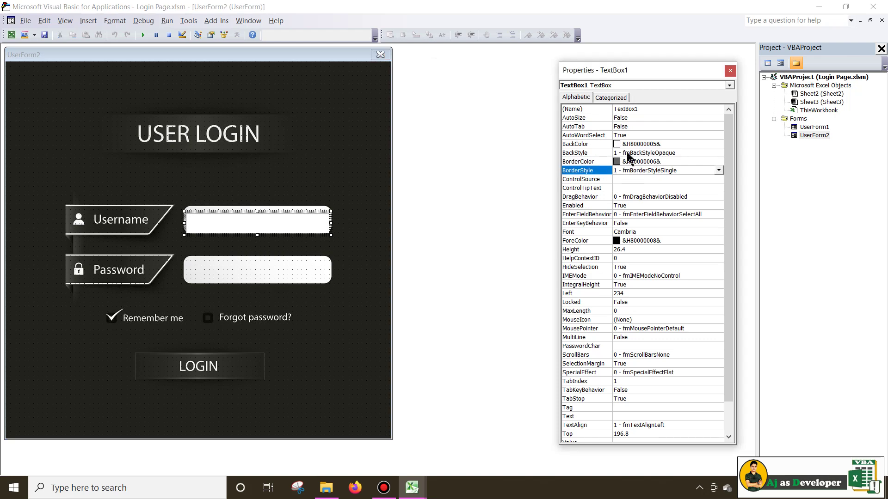
double_click(627, 153)
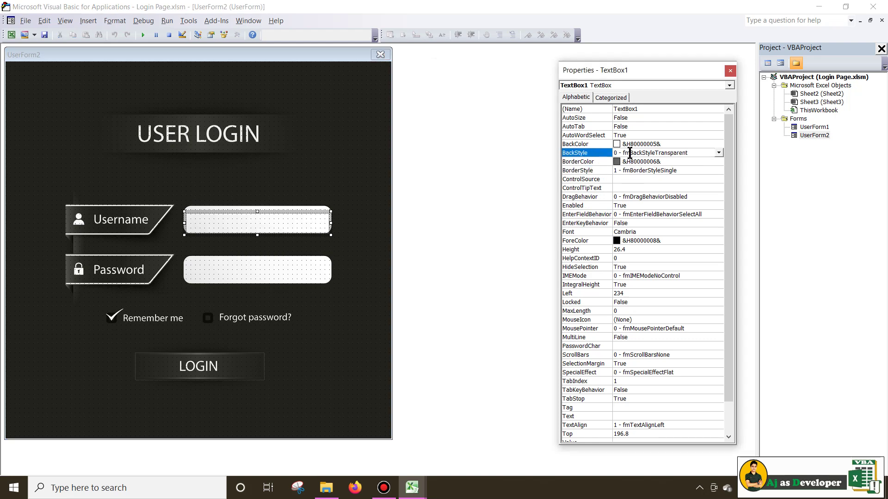
double_click(671, 155)
double_click(671, 155)
click(718, 153)
click(679, 163)
- Test-run the login form by typing sample text in the Username box
click(218, 229)
click(143, 35)
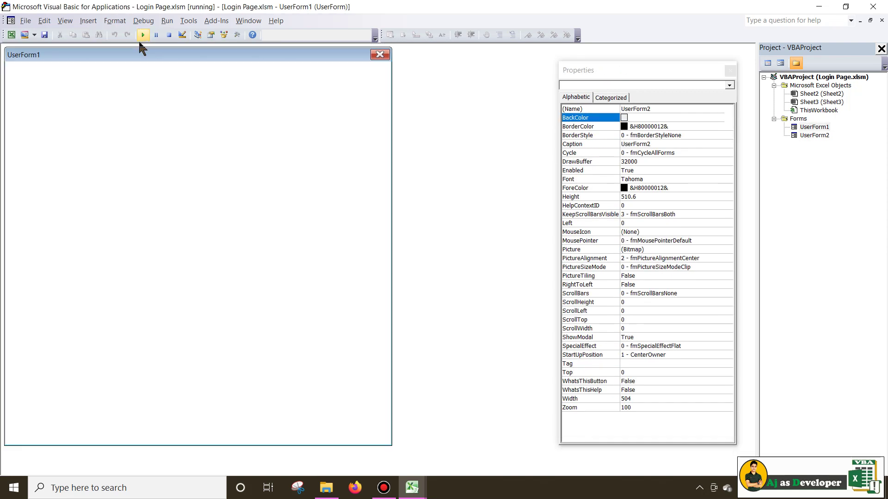
text(sadsdas)
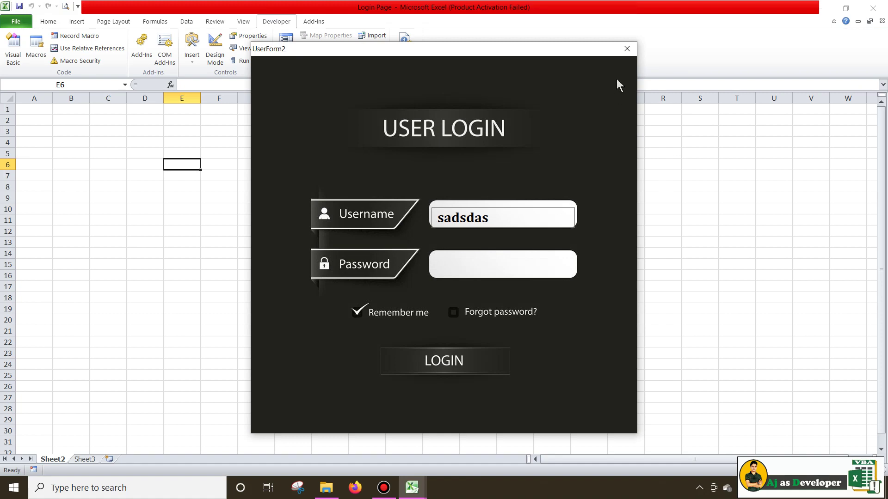
click(627, 49)
click(210, 229)
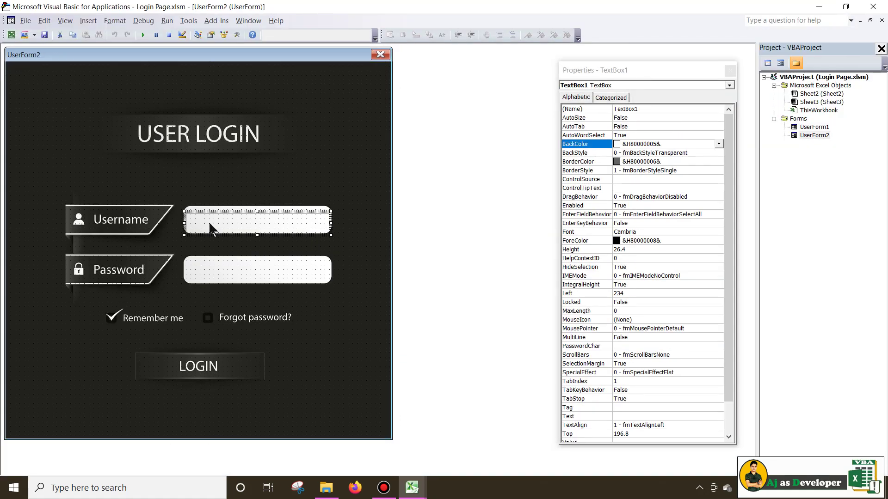
- Set TextBox1's Top to 194 in the Categorized property list
click(612, 97)
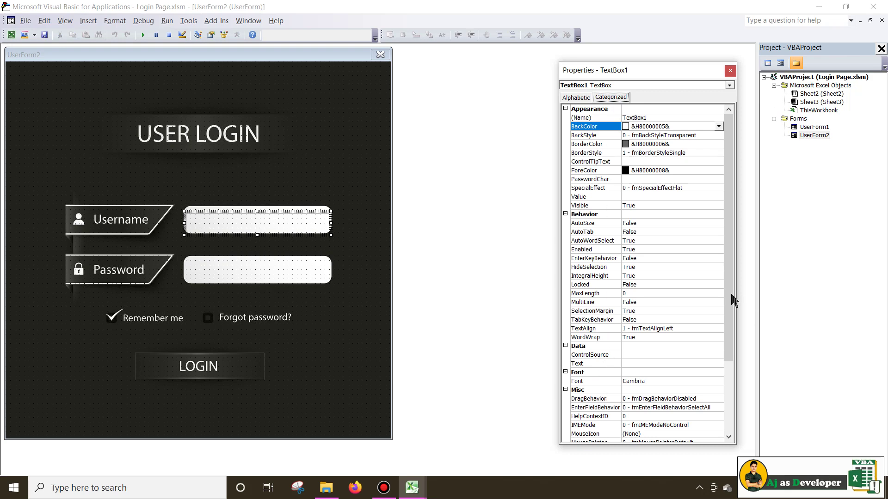
drag(729, 292, 728, 380)
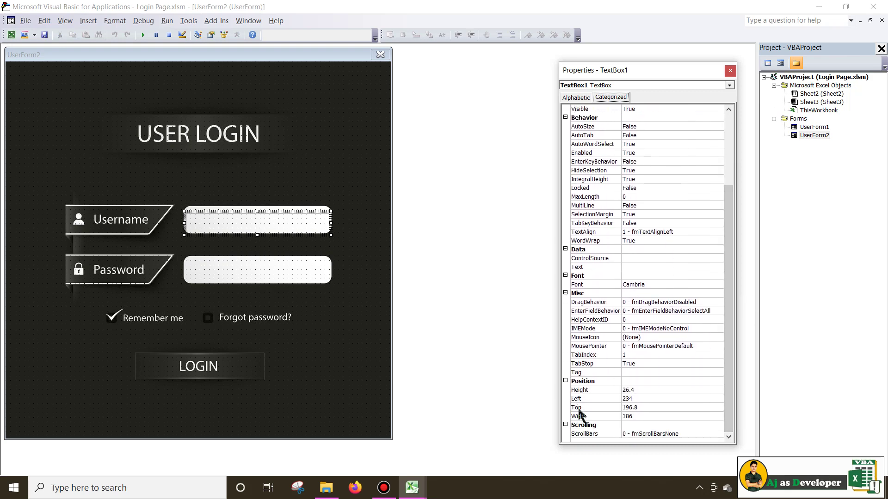
click(634, 407)
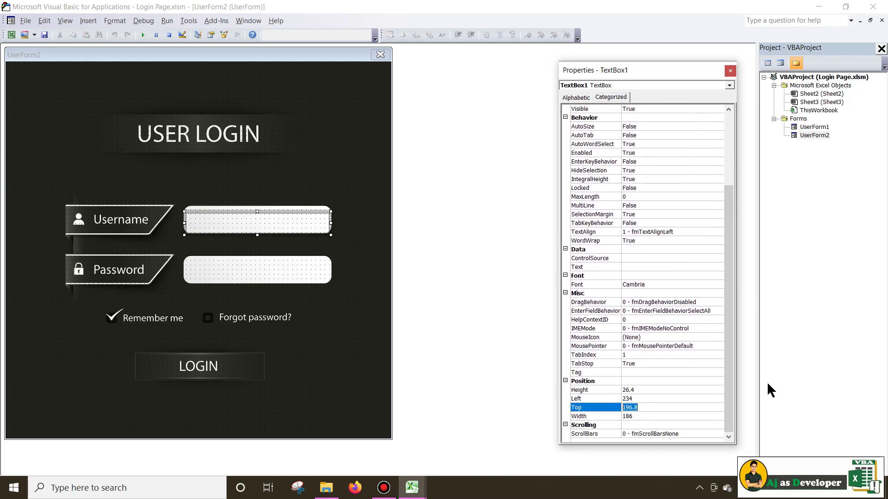
key(BackSpace)
key(BackSpace)
key(BackSpace)
key(Return)
- Run the login form again to check typing in the repositioned Username box
click(333, 240)
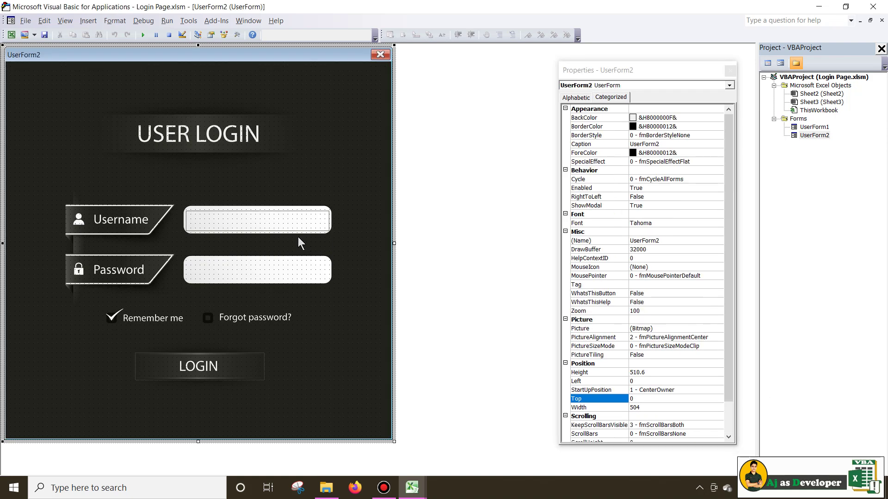
click(143, 34)
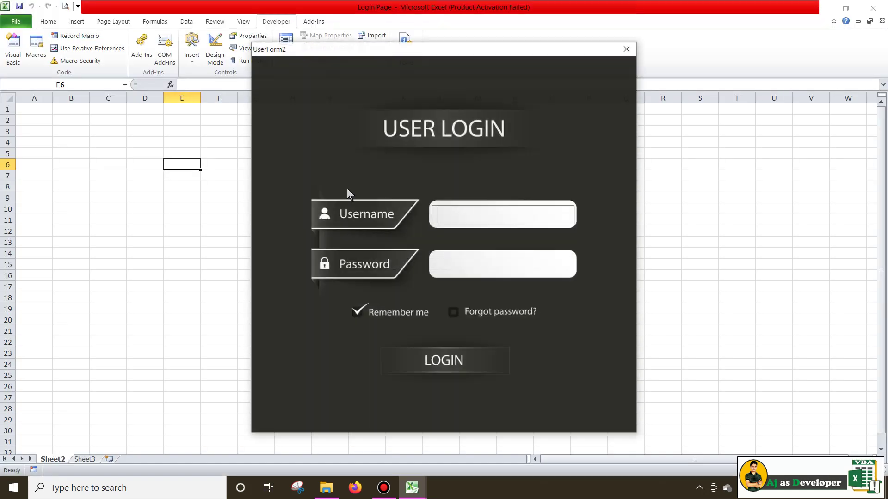
text(sdsadsa)
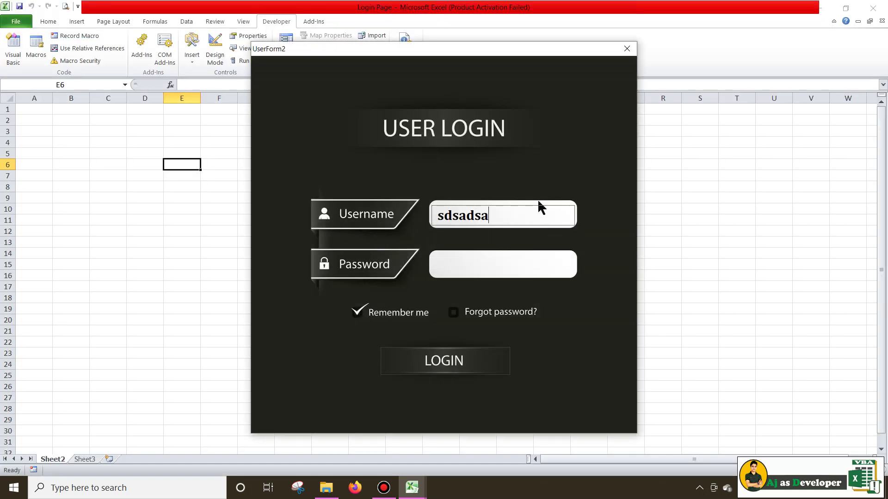
click(627, 49)
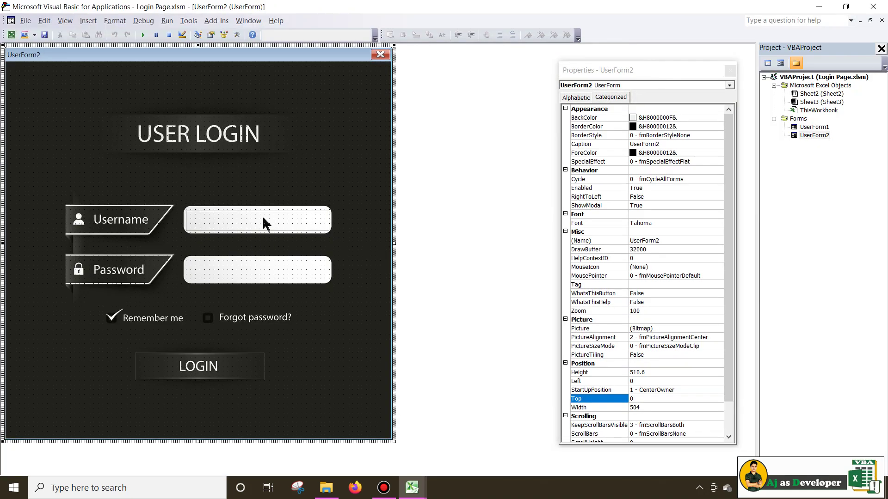
click(263, 219)
- Set TextBox1's BorderStyle to None and test-run the form
click(576, 97)
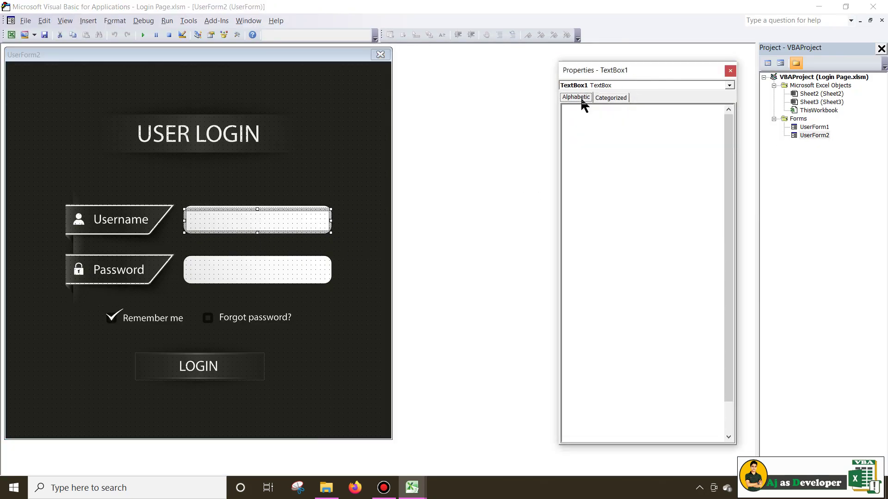
click(632, 170)
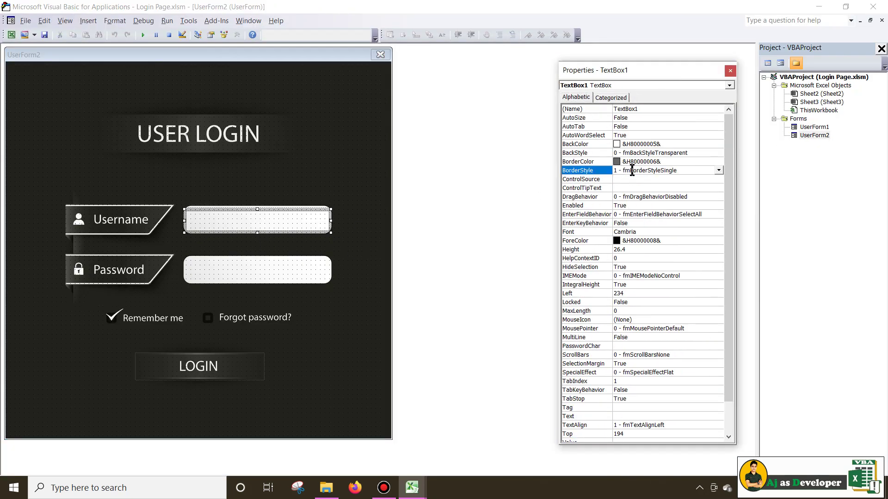
double_click(651, 170)
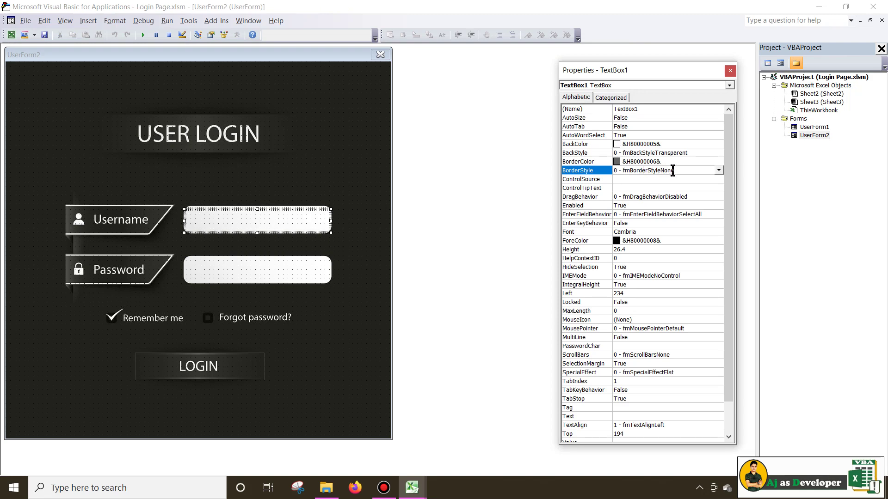
click(318, 178)
click(142, 35)
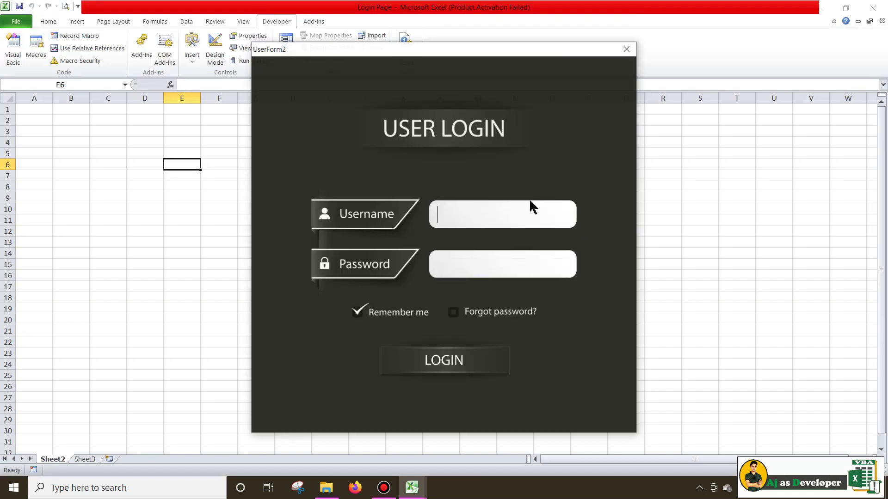
text(sdfsdfdsfds)
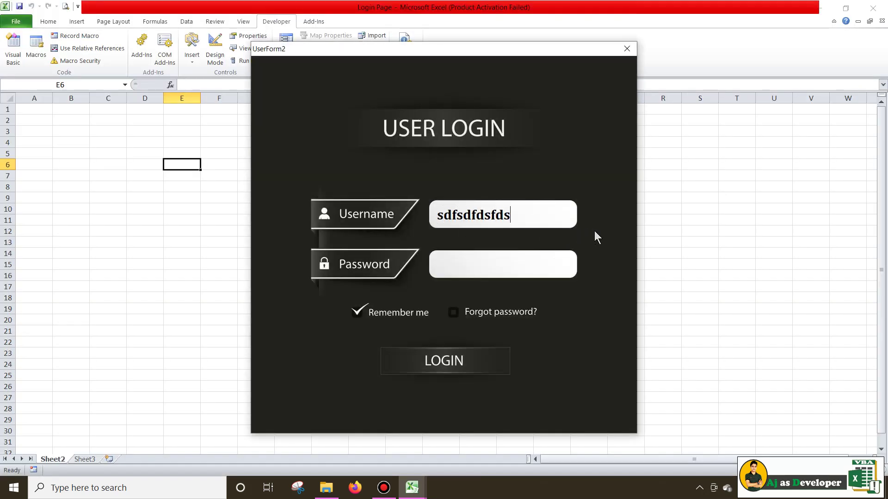
text(f)
click(627, 49)
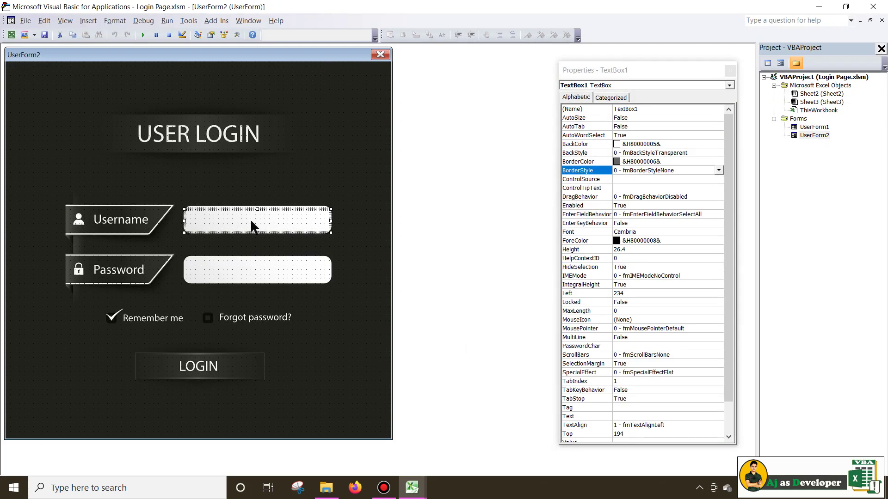
- Copy TextBox1 onto the Password field as TextBox2 and test typing in both fields
drag(252, 226, 251, 272)
drag(250, 270, 251, 272)
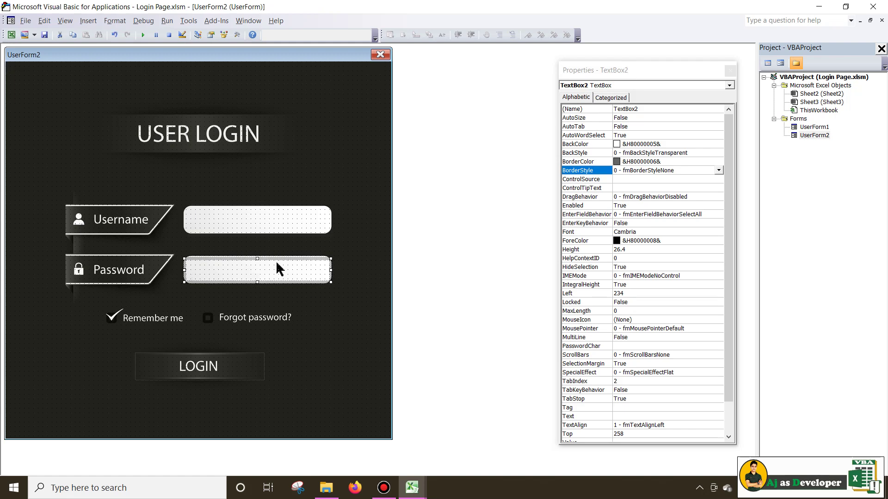
click(261, 273)
key(F5)
text(dfdsf)
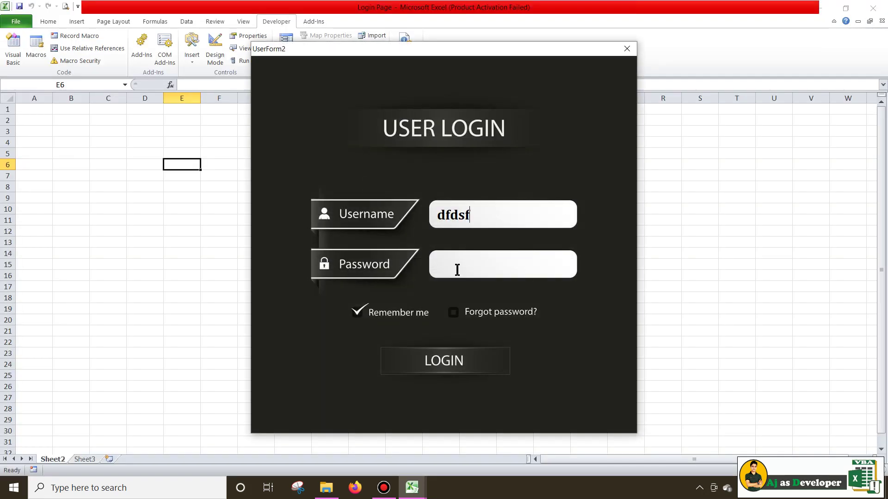
text(sd)
click(457, 270)
text(dsfdsfsd)
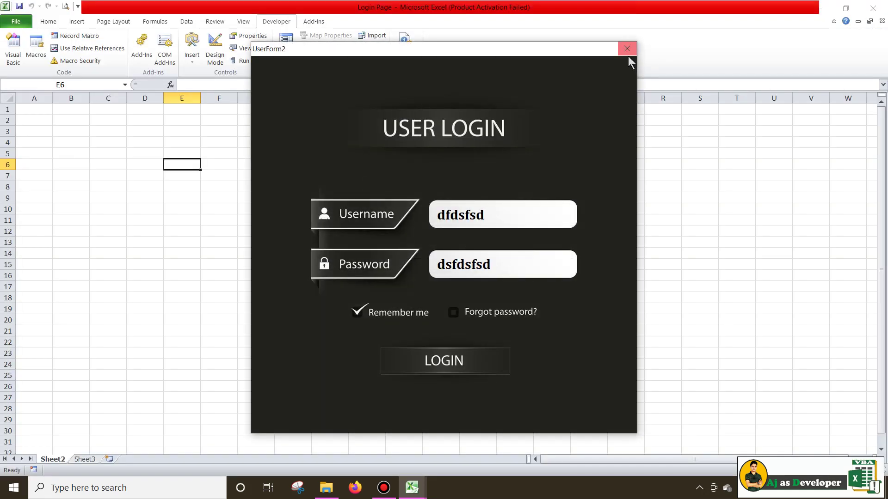
click(626, 48)
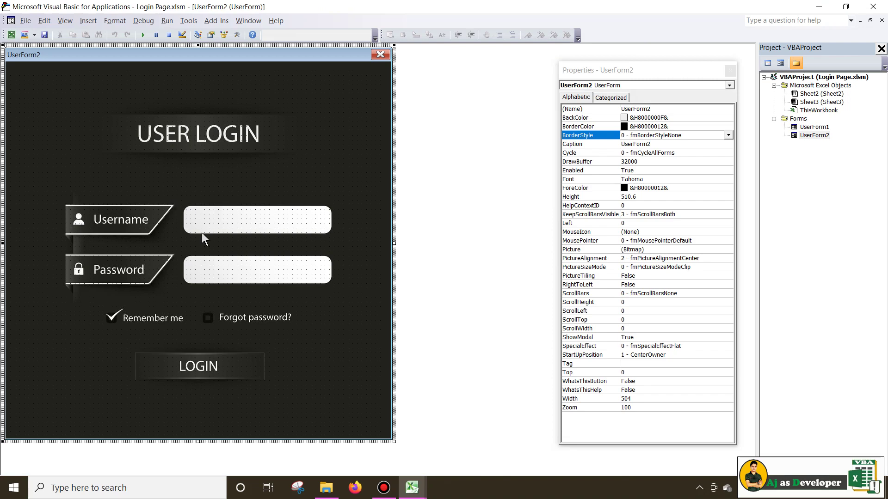
- Select both text boxes and set their BorderStyle to 0 - fmBorderStyleNone
click(207, 217)
ctrl+click(213, 276)
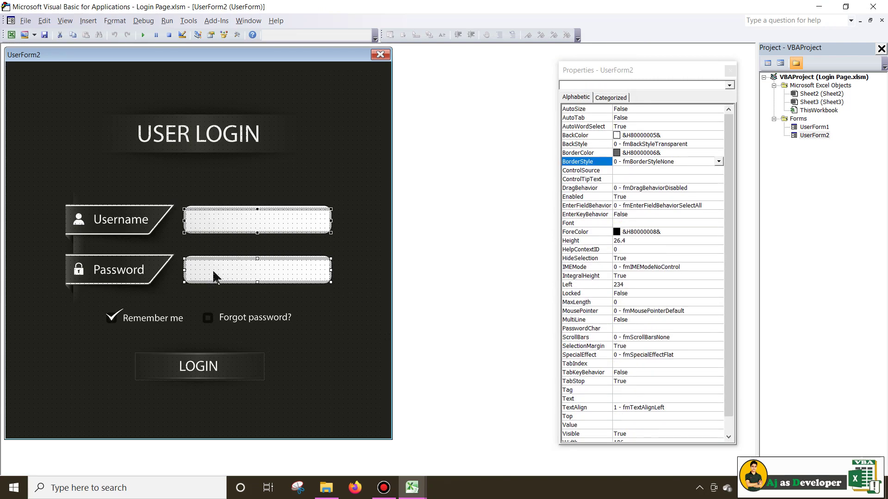
double_click(646, 162)
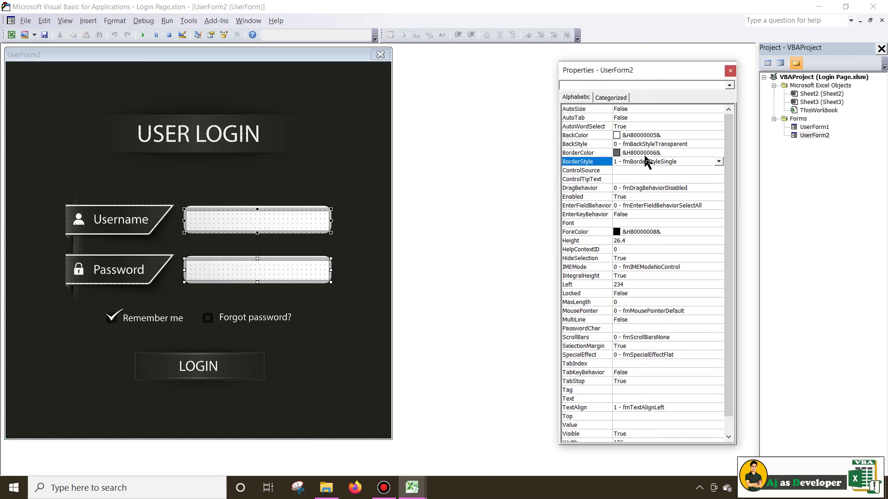
click(332, 171)
click(281, 230)
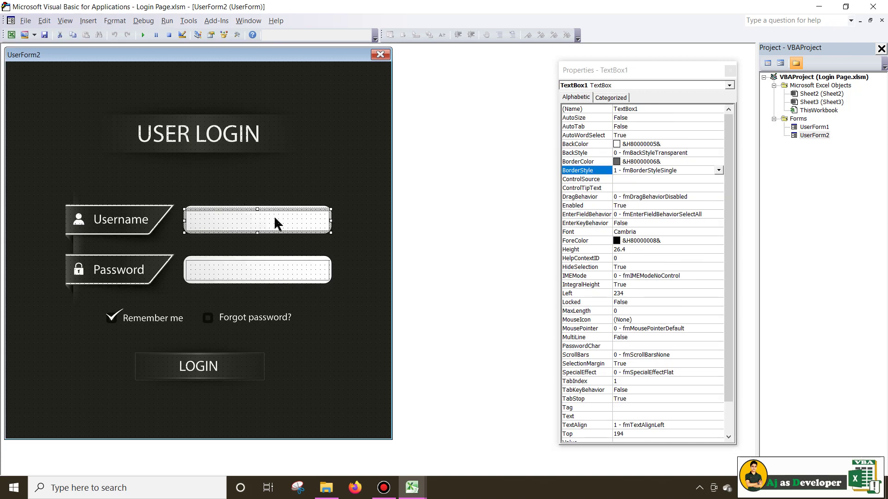
click(292, 269)
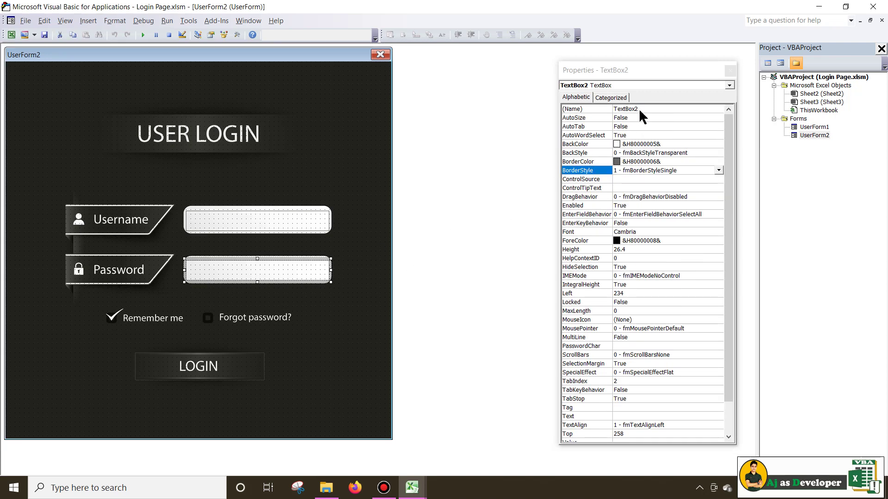
click(342, 230)
click(312, 219)
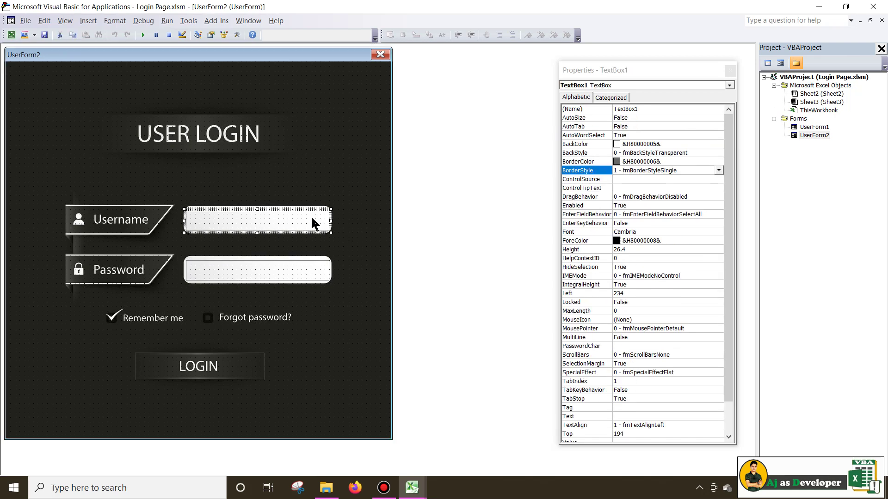
ctrl+click(284, 271)
double_click(631, 161)
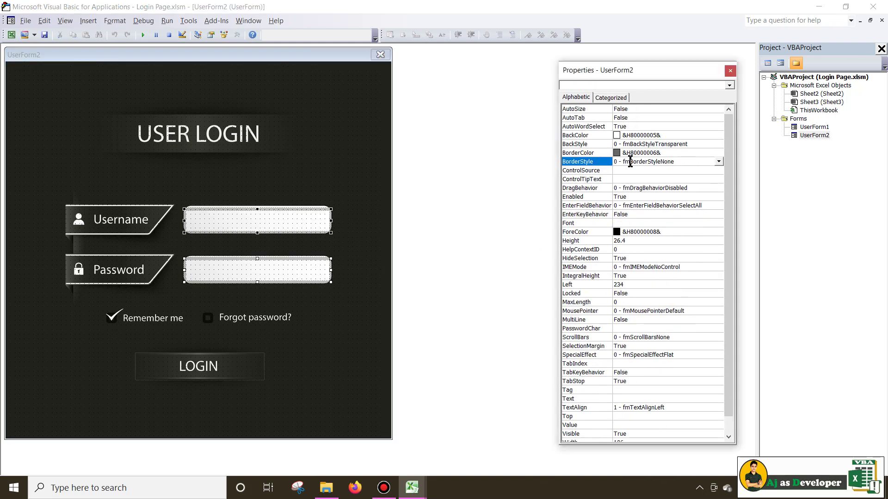
- Inspect the LOGIN label's properties, then run the login form
click(384, 137)
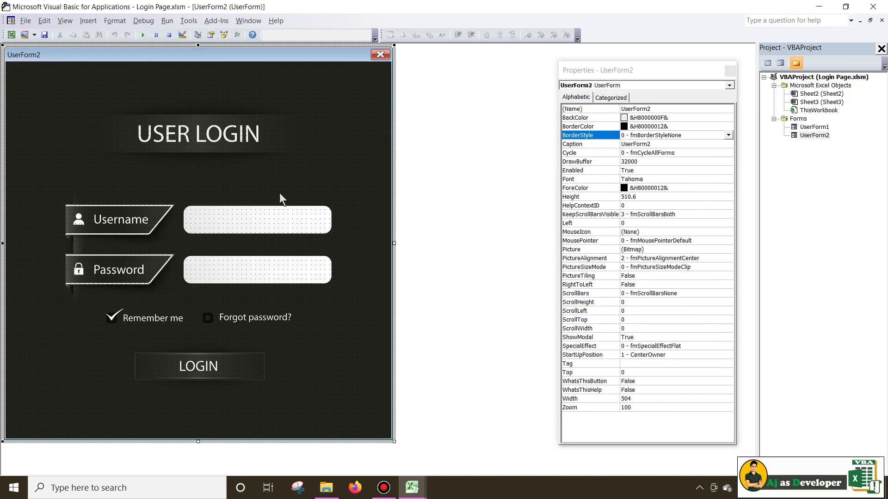
click(229, 369)
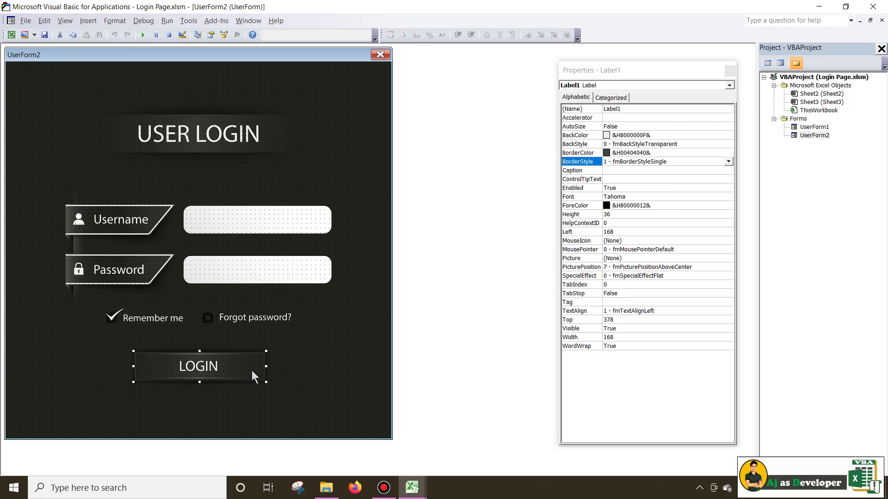
click(330, 366)
click(216, 224)
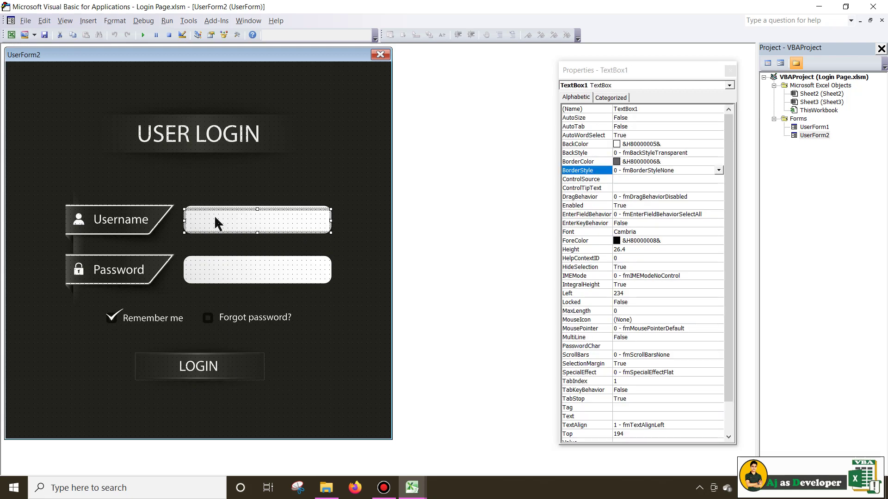
click(143, 35)
- Type a sample username and password into the running form, then close it
text(A)
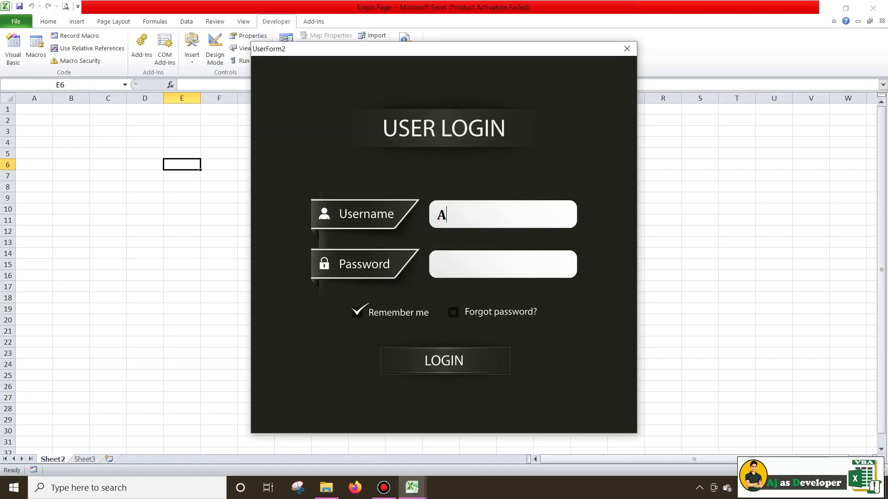
text(jat)
text(y)
key(Tab)
text(123)
text(4)
drag(487, 260, 434, 260)
click(483, 260)
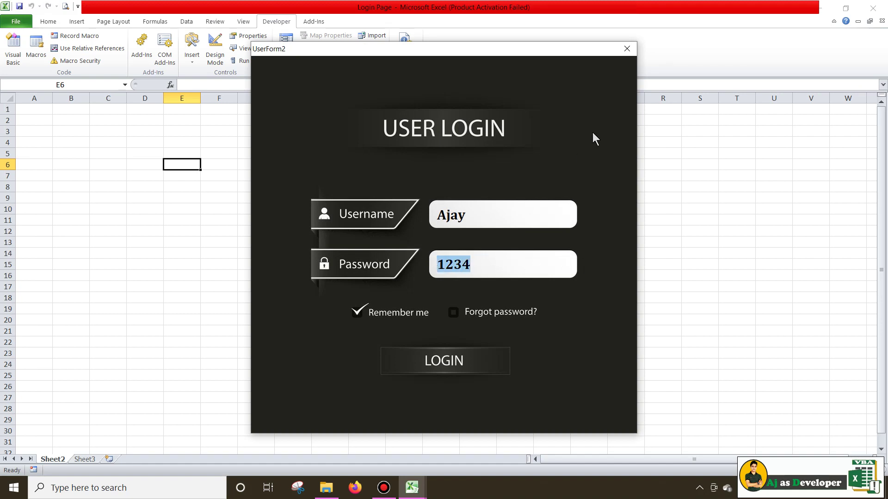
click(627, 49)
click(210, 275)
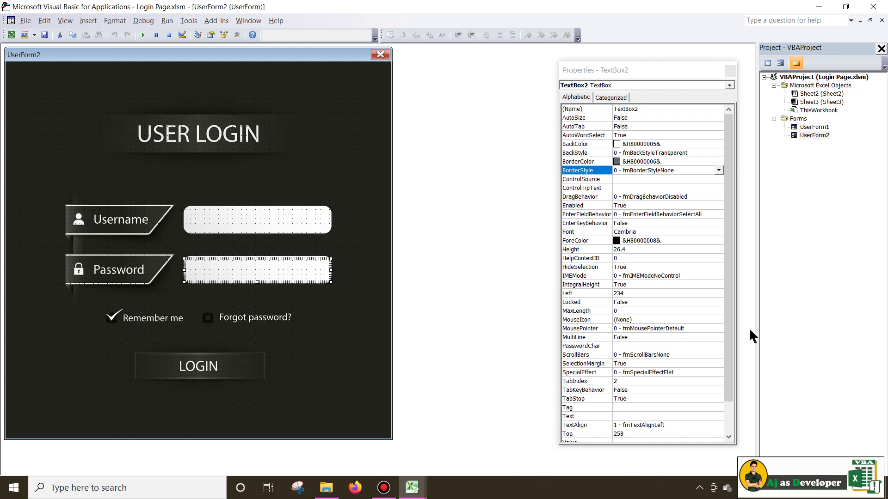
- Set TextBox2's PasswordChar property to * so the password shows as asterisks
drag(728, 328, 725, 355)
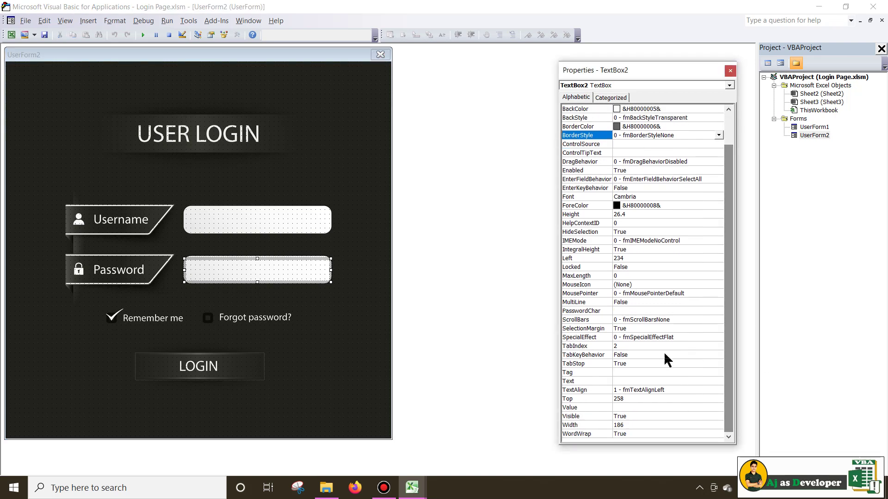
click(598, 311)
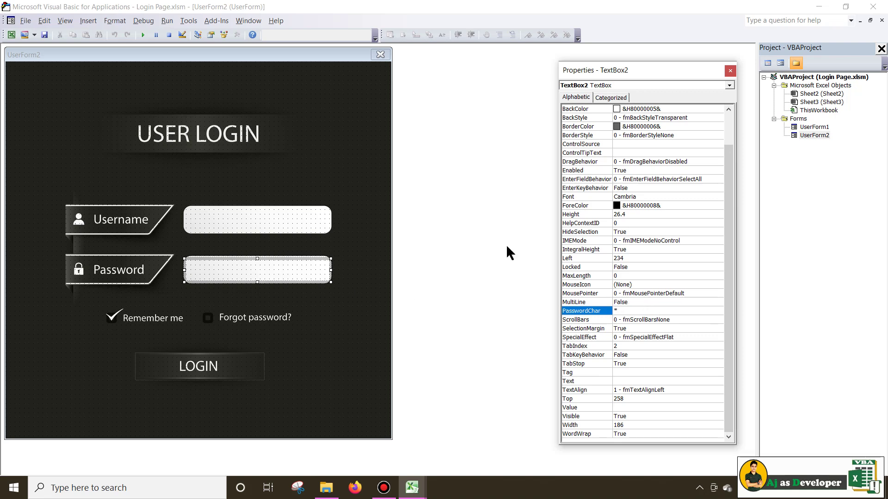
click(221, 74)
- Run the login form, enter test credentials, and confirm the password appears masked
click(143, 35)
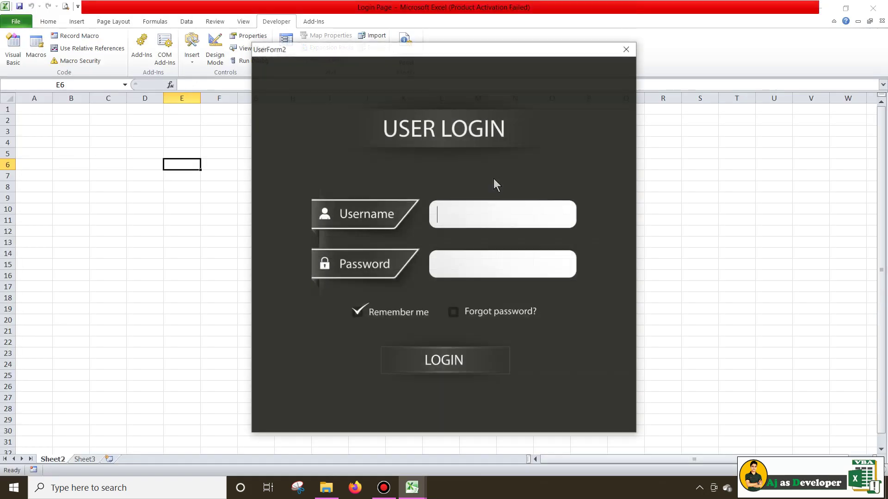
text(Ajay)
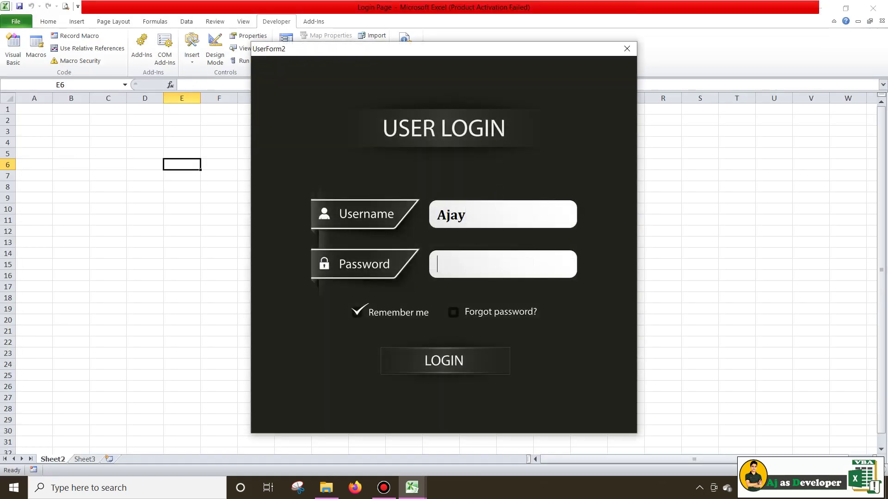
text(12)
text(34)
drag(467, 262, 424, 265)
- Close the running form and open the LOGIN label's Label1_Click procedure
click(629, 48)
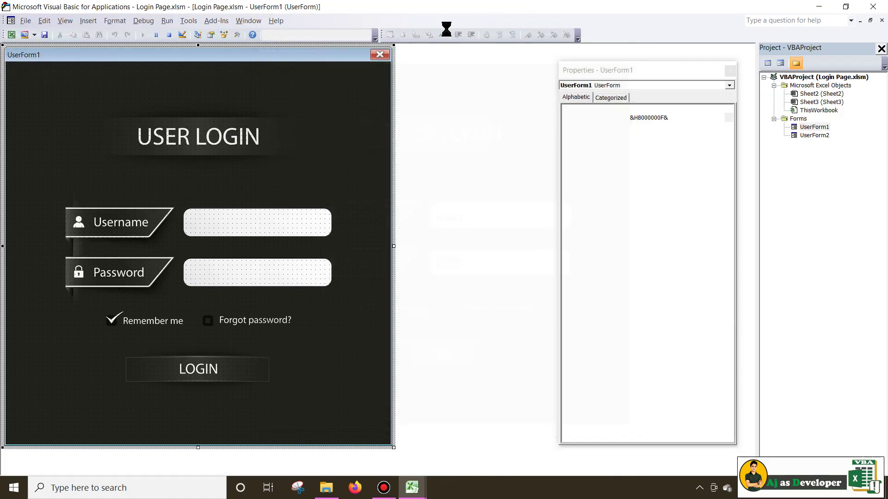
click(201, 371)
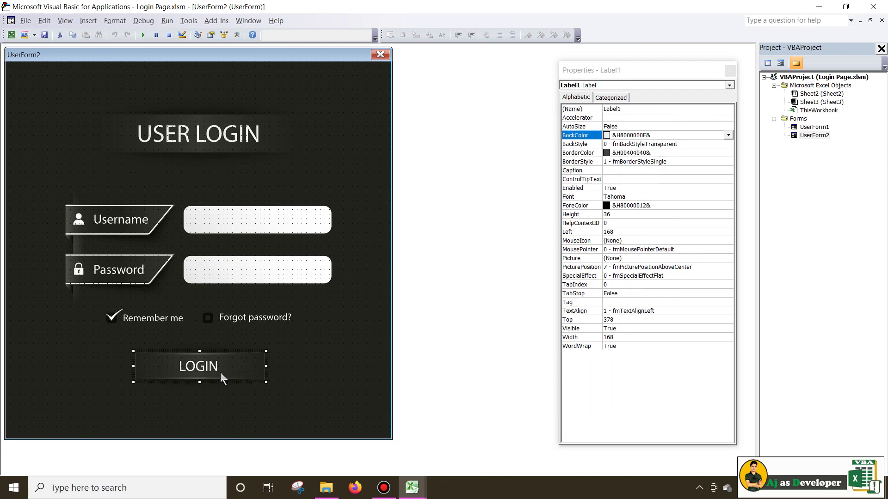
double_click(220, 372)
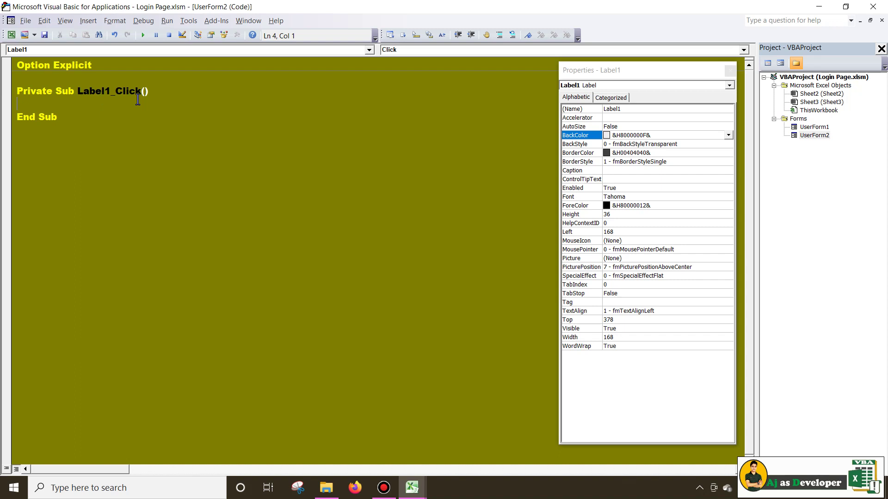
- Type an If line comparing UserForm2.TextBox1.Value with a fixed username, Or UserForm2.TextBox
text(If )
text(Userfrom)
text(2.)
text(te)
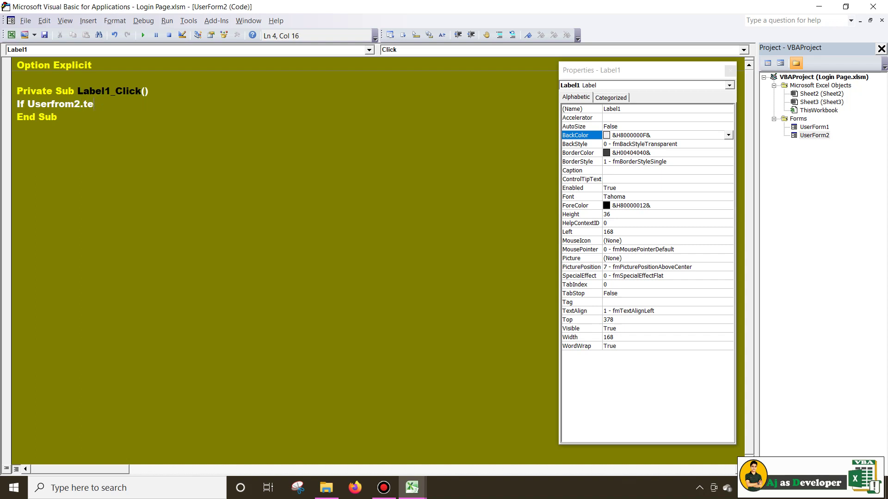
key(BackSpace)
key(BackSpace)
key(BackSpace)
key(BackSpace)
key(BackSpace)
key(BackSpace)
text(orm.)
text(te)
key(BackSpace)
key(BackSpace)
key(BackSpace)
text(2.te)
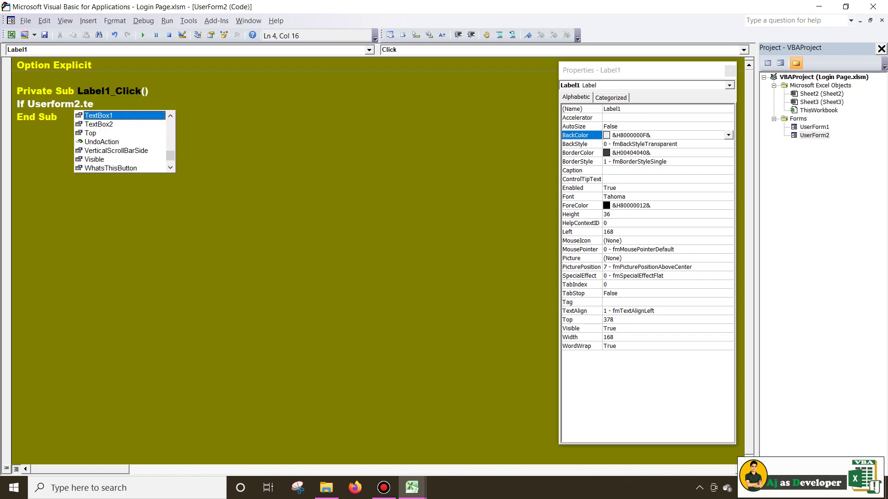
key(Tab)
text(.val)
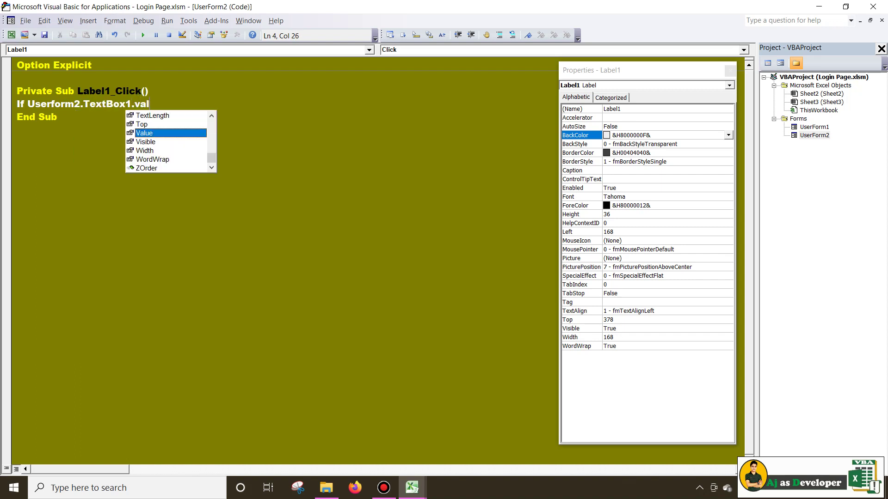
text(y)
key(ctrl+space)
key(Tab)
text(=")
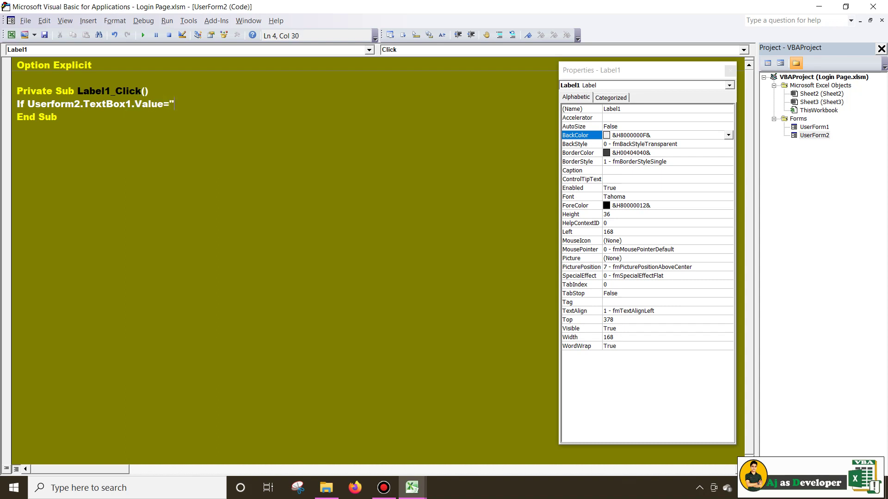
text("A)
text(jay)
text(or)
text(Us)
text(erform2)
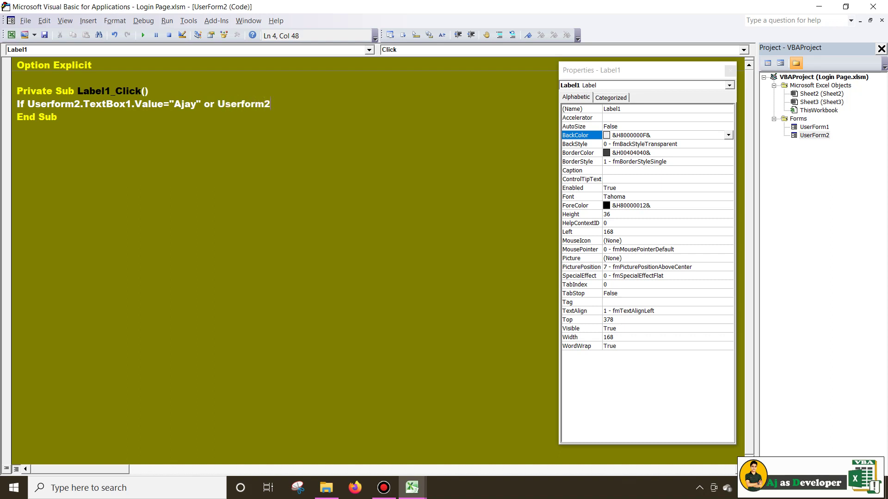
text(.Te)
key(Return)
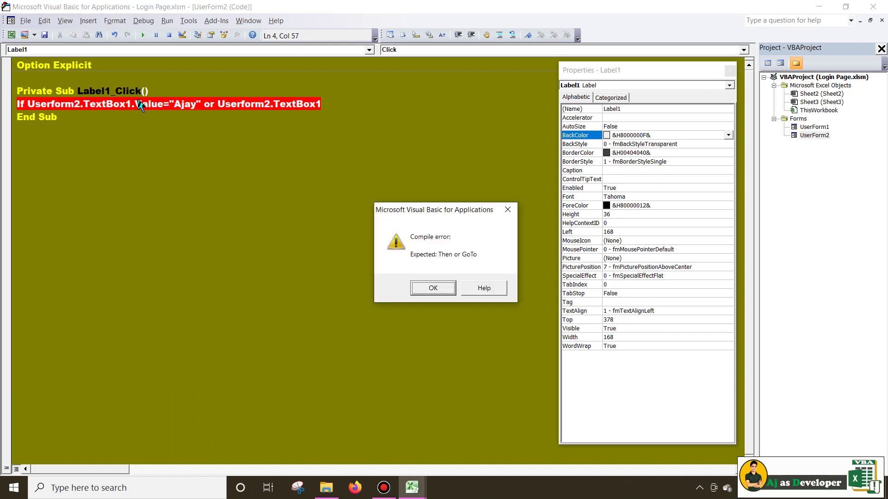
- Finish the condition checking TextBox2.Value against a fixed password, adding Then and End If
key(Return)
key(BackSpace)
text(2)
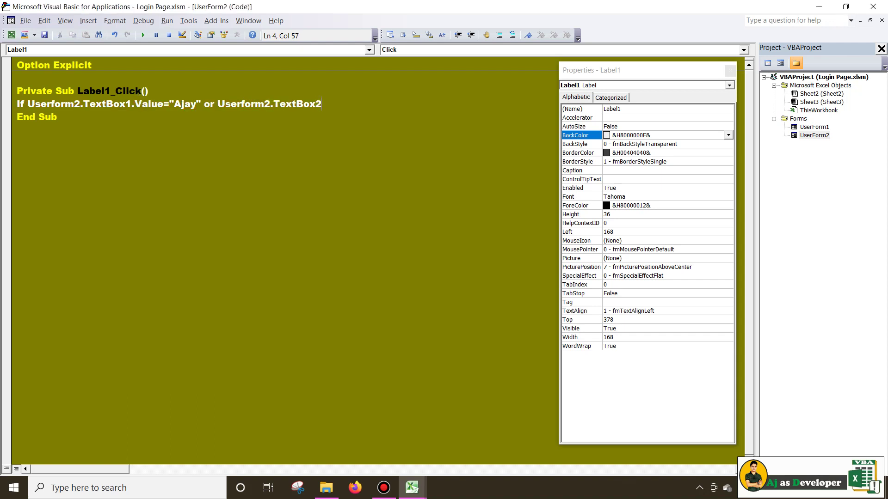
text(.v)
key(Tab)
text(="")
text(1234)
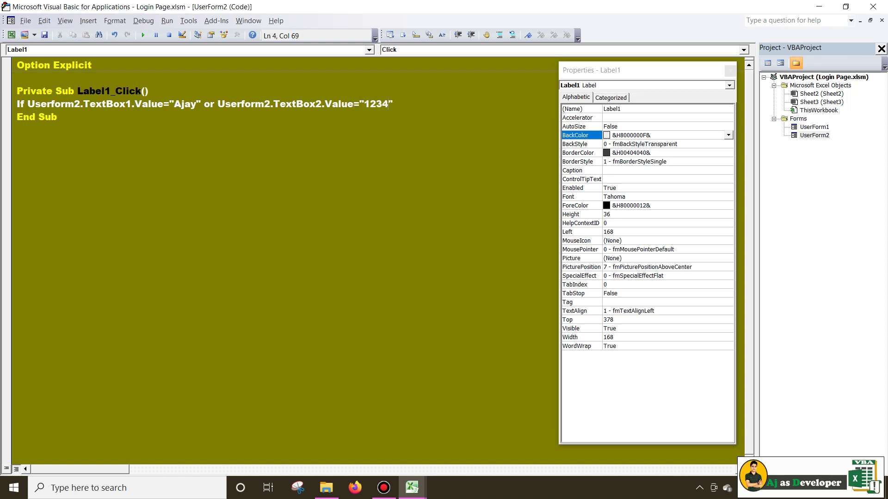
key(Right)
text(then)
key(Return)
key(Return)
text(en)
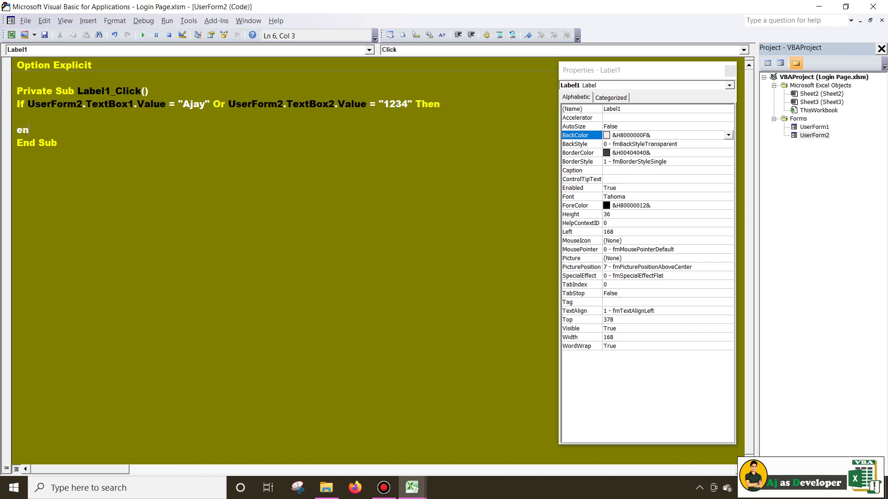
text(d if)
key(Up)
- Indent the If block and add blank lines before and after it
drag(46, 130, 12, 107)
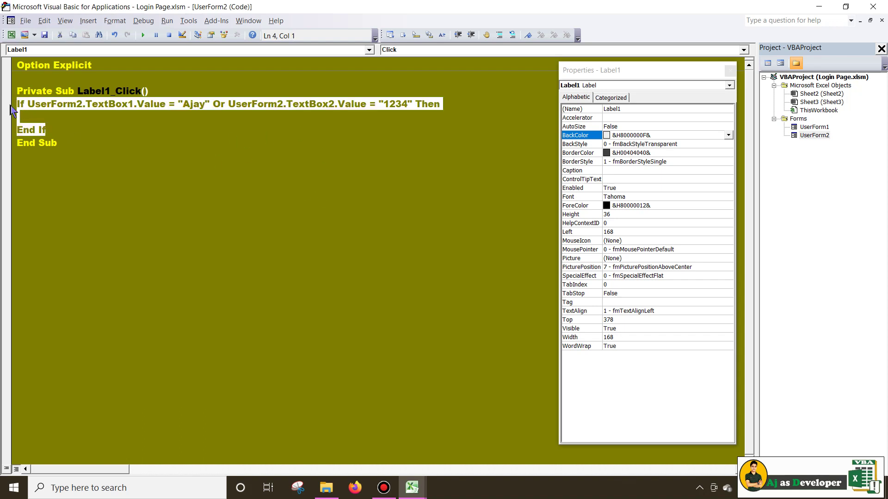
key(Tab)
key(Tab)
click(188, 86)
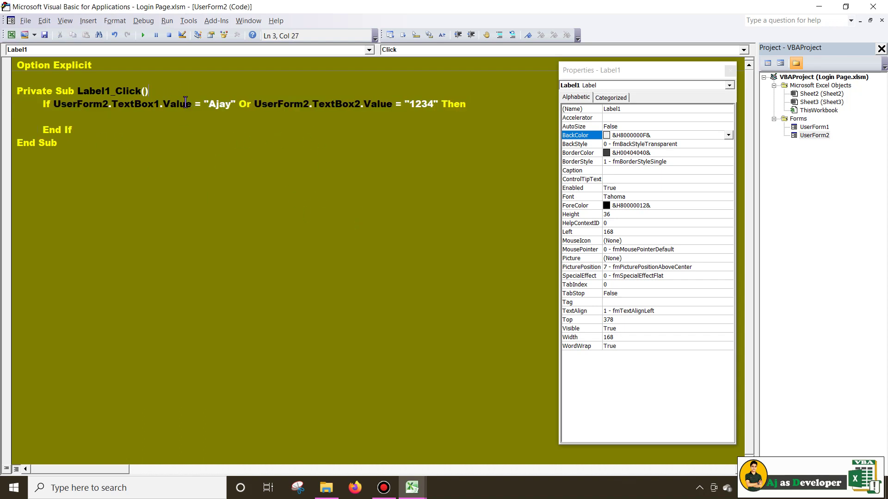
key(Return)
click(89, 140)
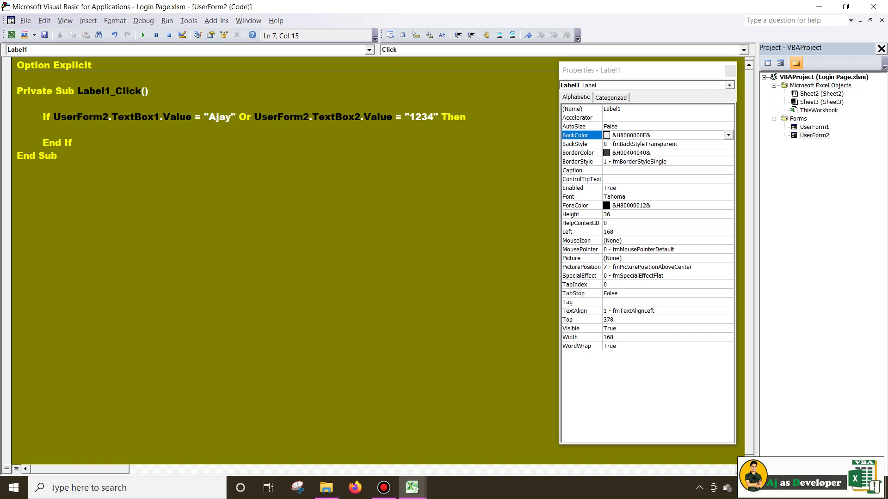
key(Return)
click(94, 129)
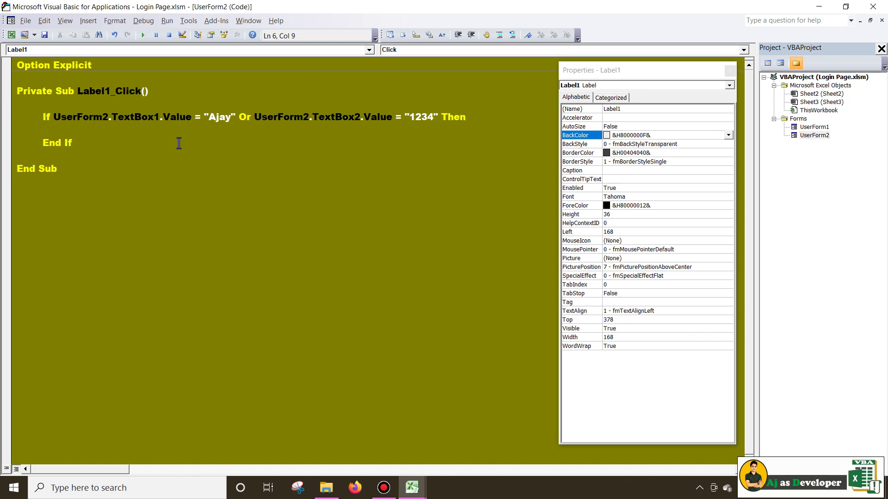
- Add Application.Visible = True inside the If block and run the login form
text(A)
text(pplicati)
text(on.vi)
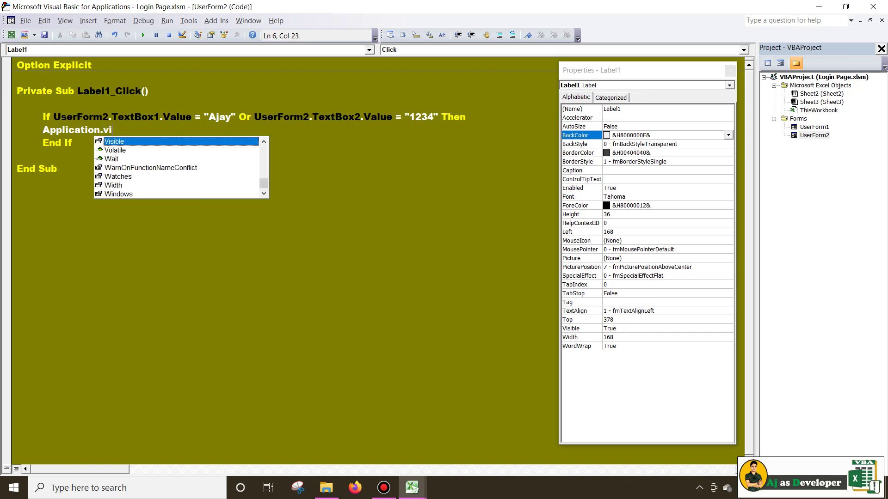
double_click(179, 143)
text(=tr)
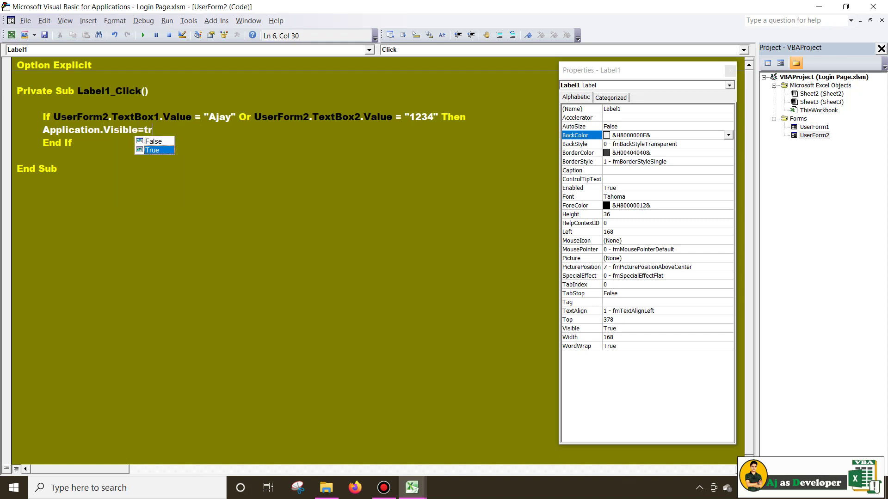
key(Tab)
key(Down)
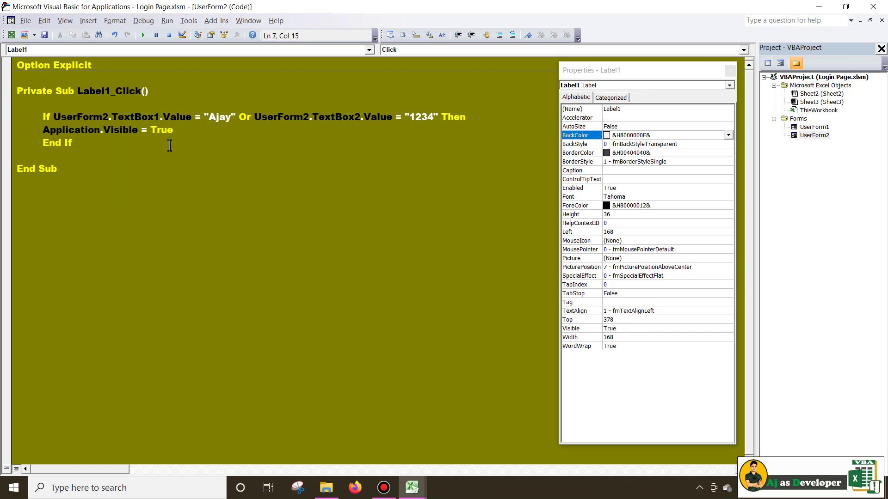
drag(43, 130, 174, 130)
click(184, 131)
key(Return)
text(Un)
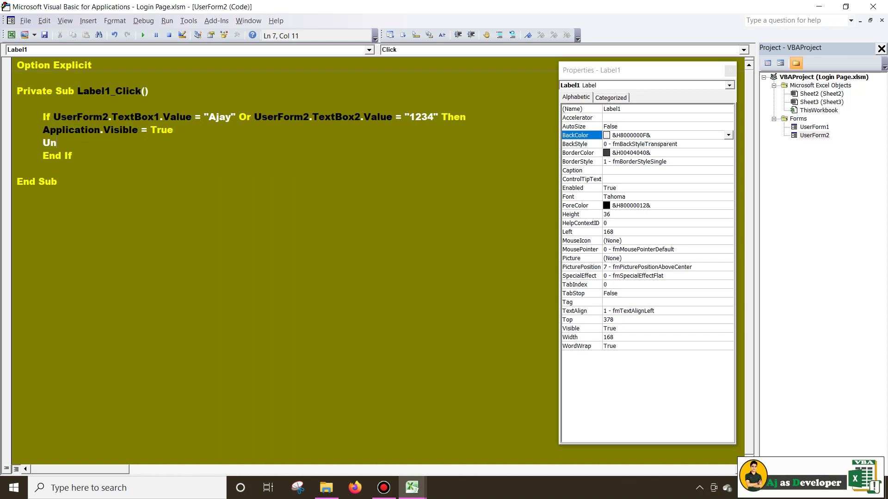
key(BackSpace)
key(BackSpace)
key(ctrl+y)
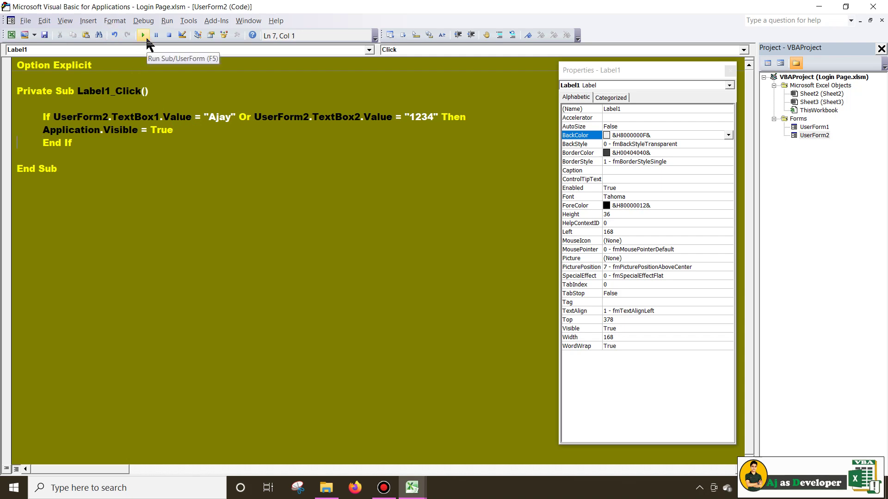
click(147, 40)
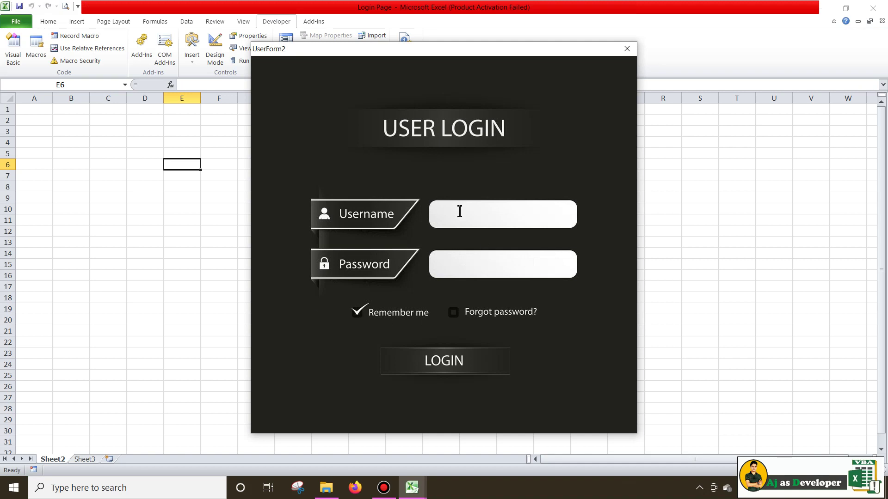
- Enter a username and masked password, click LOGIN, then close the running form
text(Ajay)
key(Tab)
text(**)
text(**)
click(476, 362)
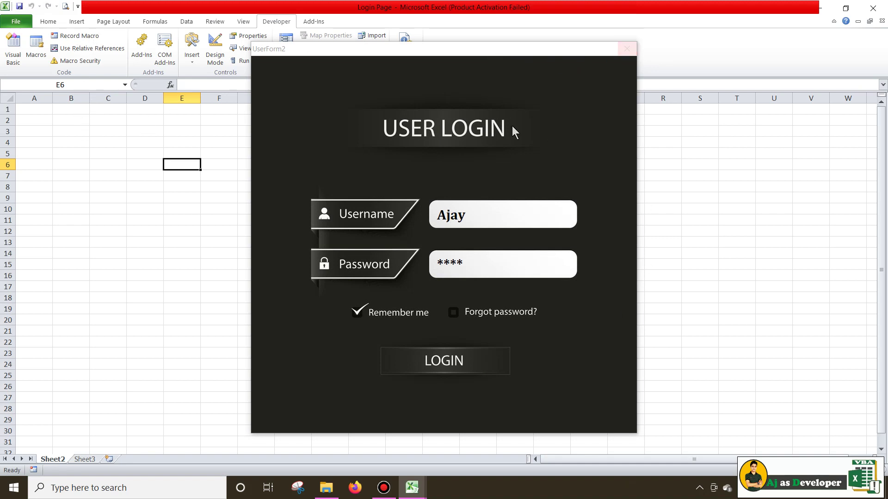
click(627, 49)
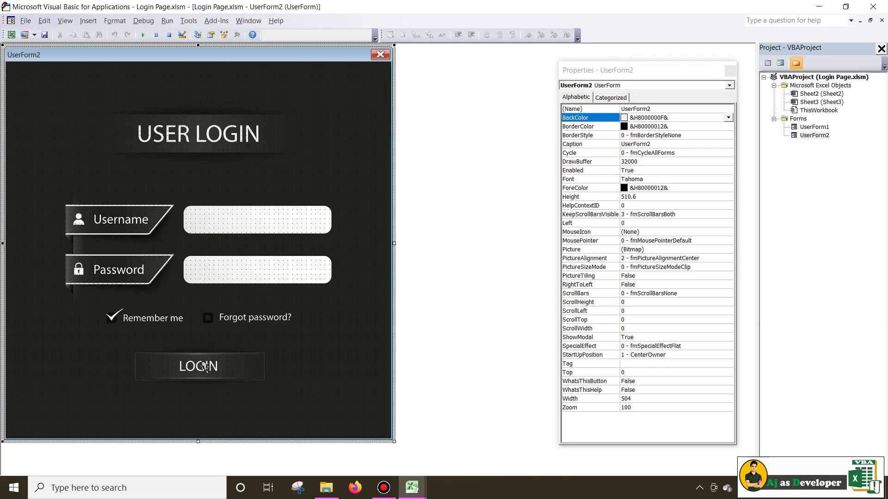
- Add 'Unload UserForm2' after Application.Visible = True, fix the Userfom2 typo, and rerun the form
double_click(205, 367)
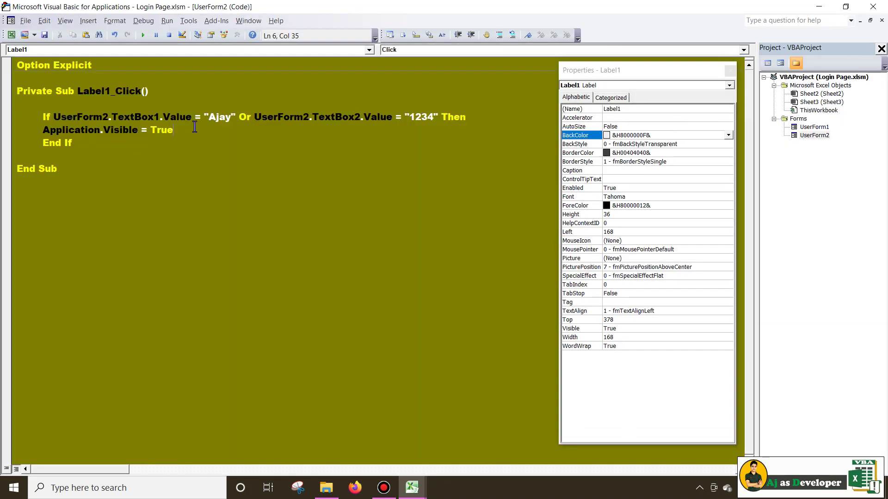
key(Return)
text(U)
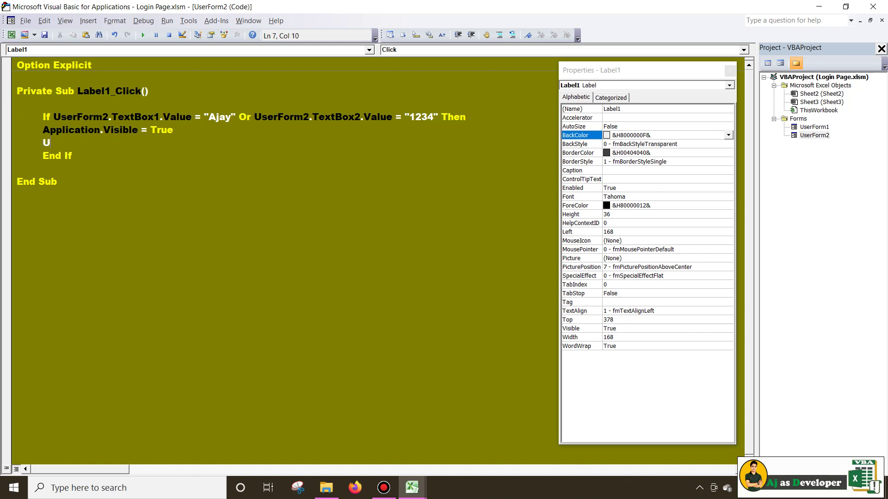
text(n)
text(load)
text( Use)
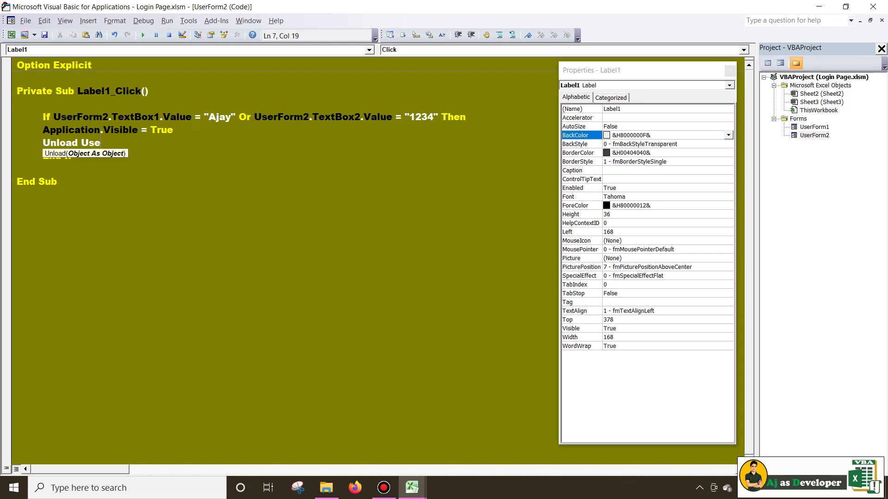
text(rfom)
text(2)
key(Down)
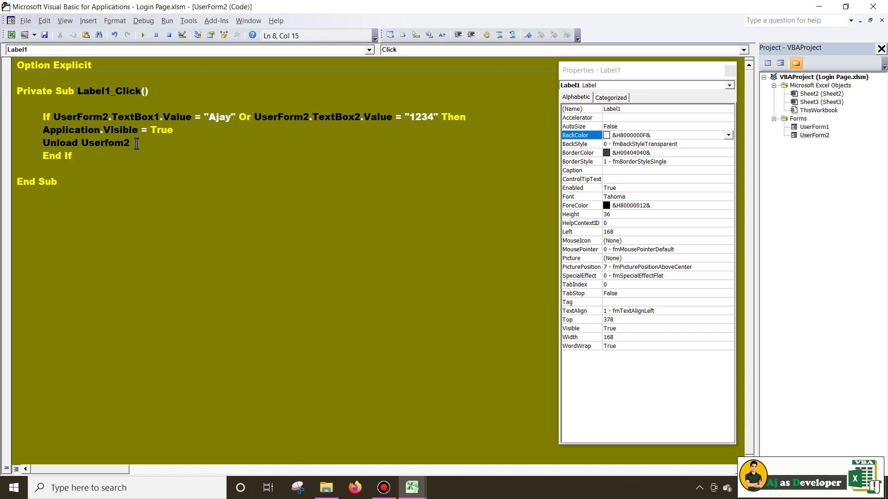
click(114, 144)
text(r)
key(BackSpace)
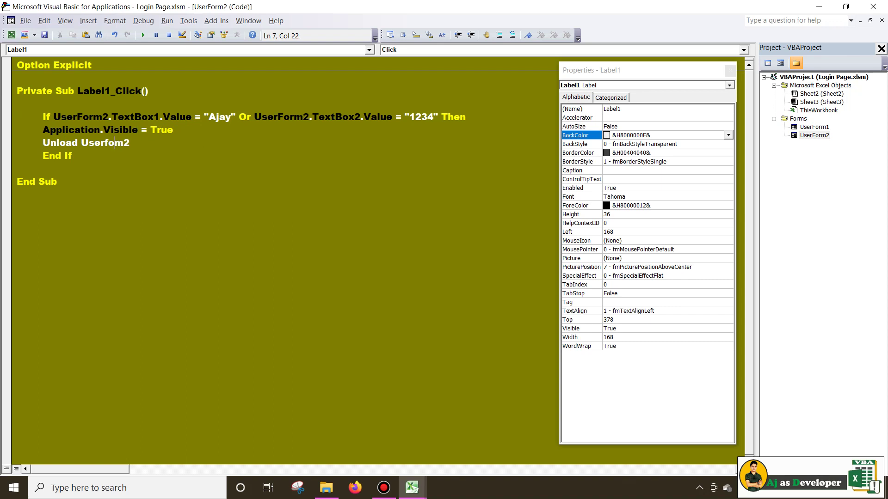
text(r)
key(Down)
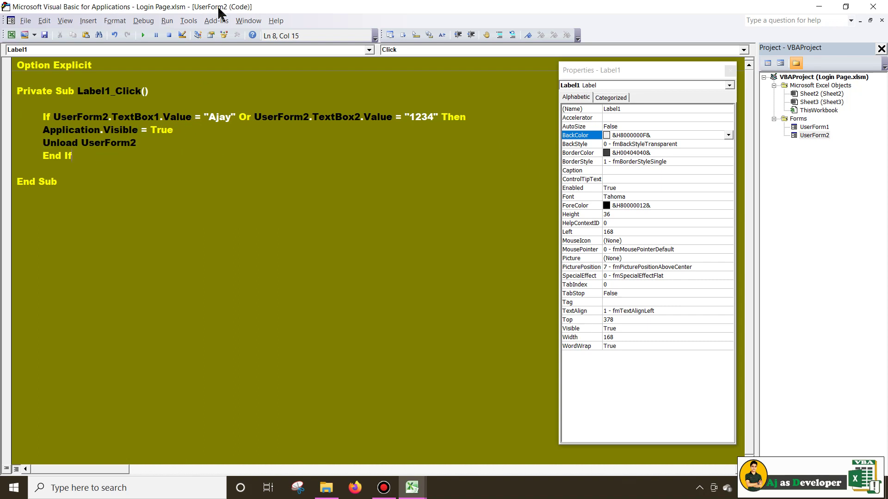
click(142, 35)
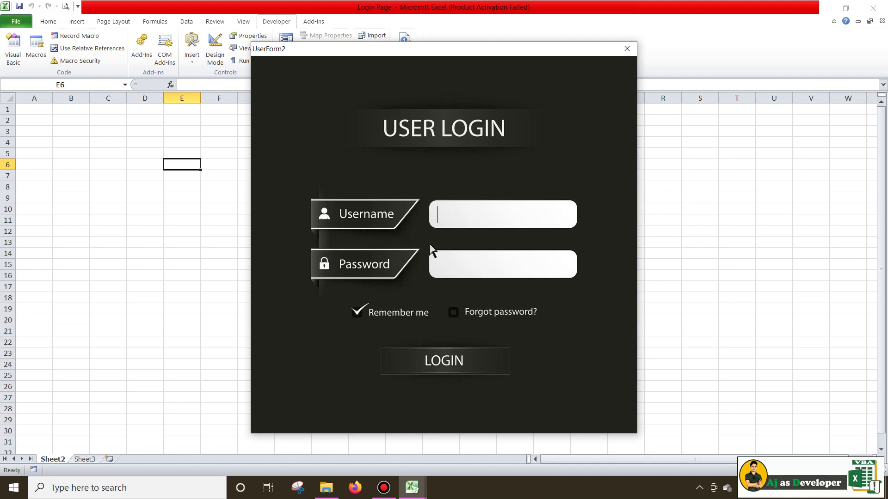
- Enter a valid username and password and click LOGIN to check the form closes
text(A)
text(jay)
key(Tab)
text(1)
text(234)
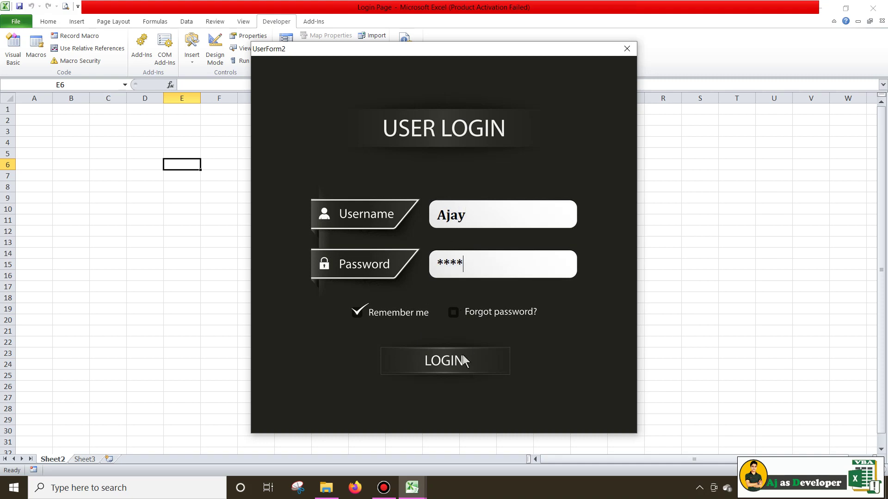
click(462, 354)
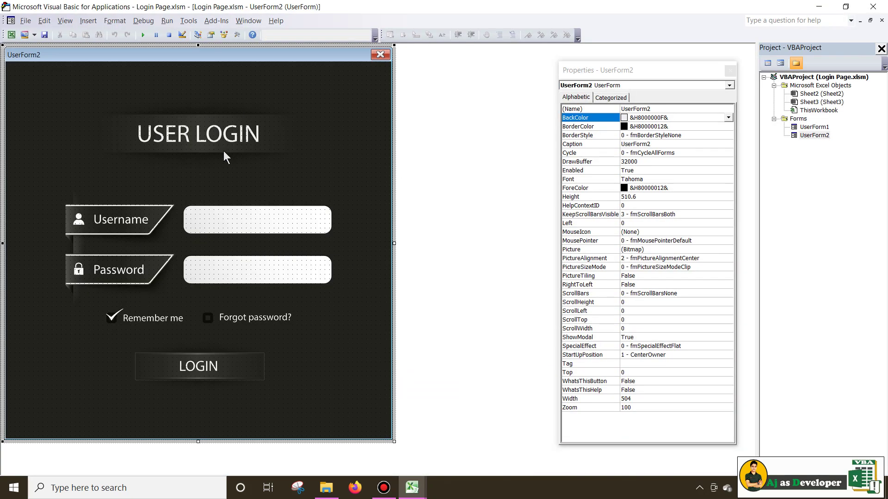
- Run the login form once more from the designer, then close it
click(206, 367)
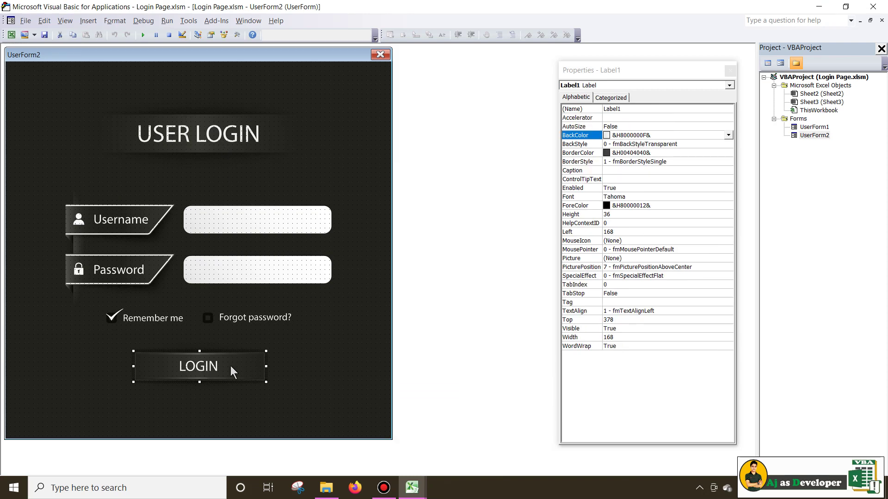
click(352, 354)
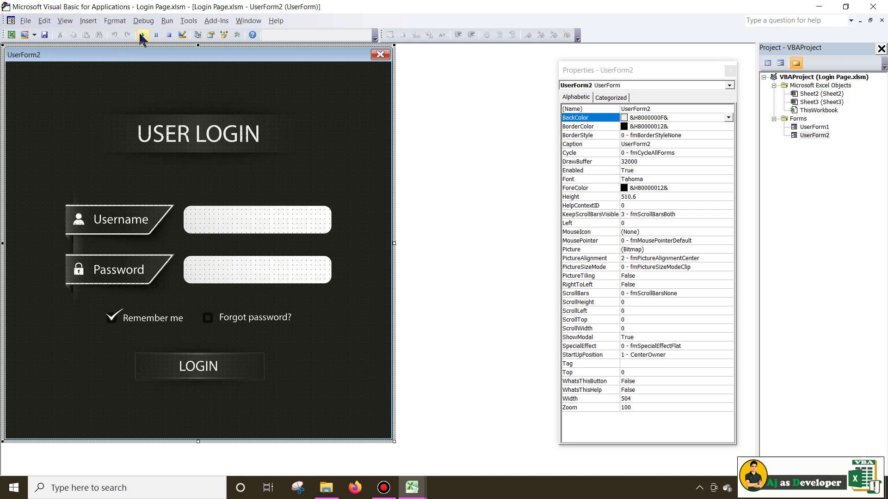
click(142, 36)
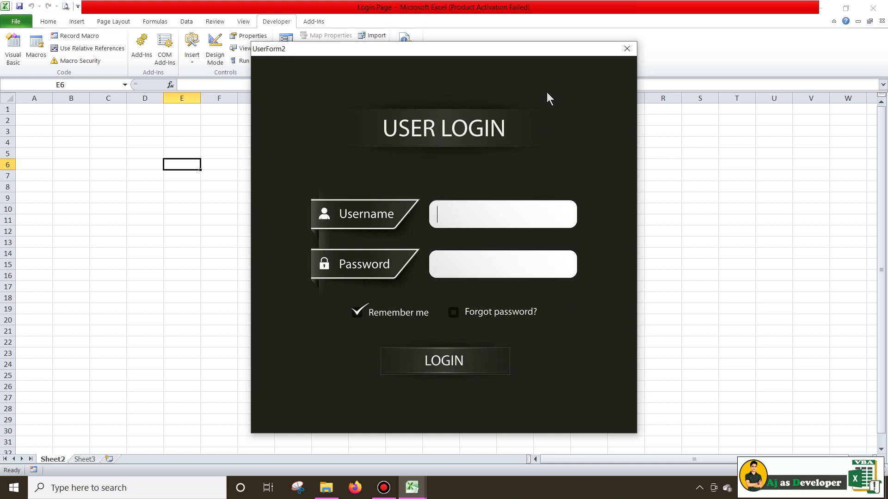
click(629, 46)
- Set the LOGIN label's Top to 377 in the categorized Properties list
click(218, 371)
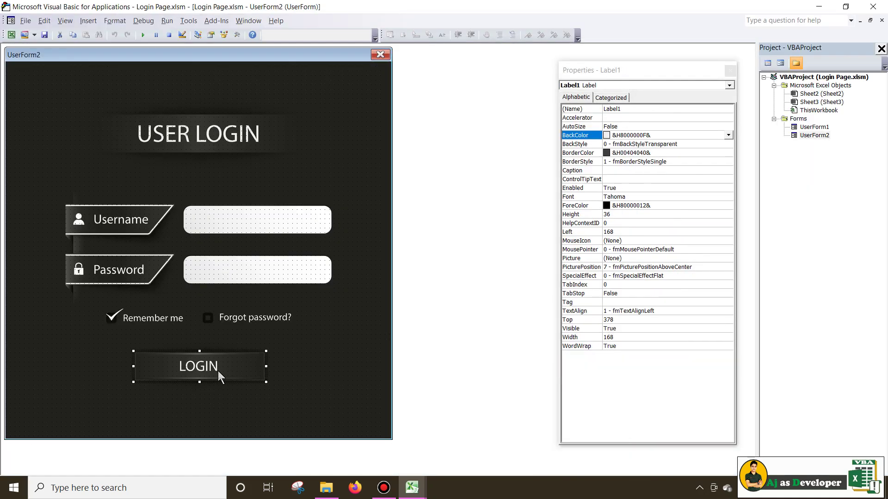
click(610, 97)
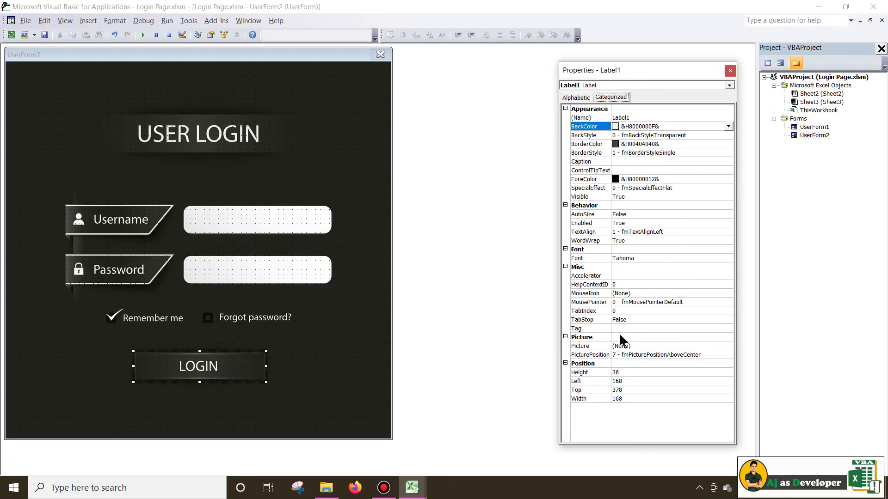
click(598, 311)
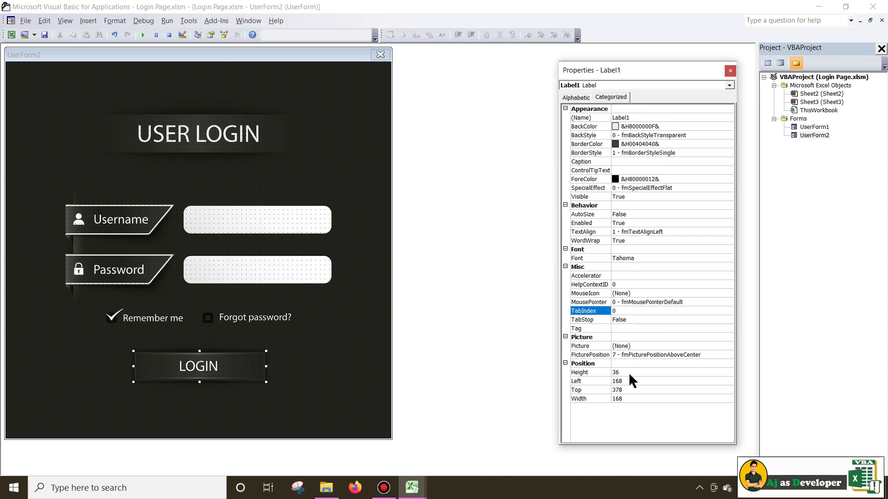
click(610, 392)
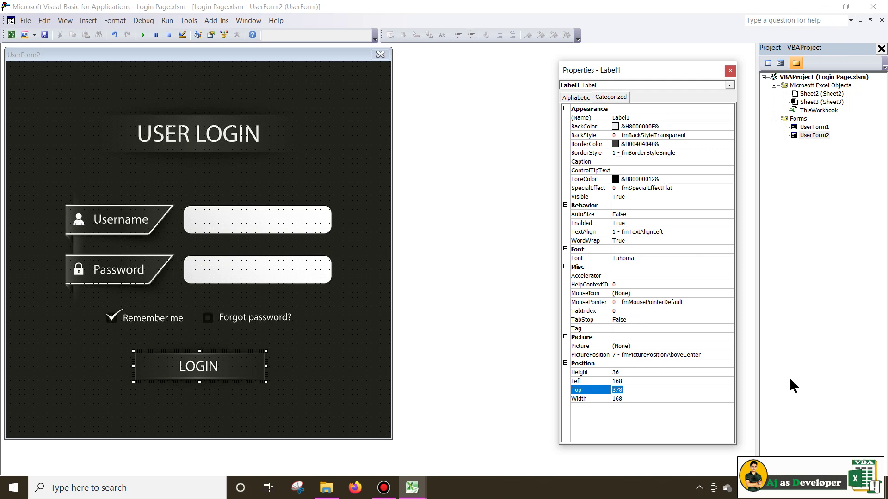
text(377)
key(Return)
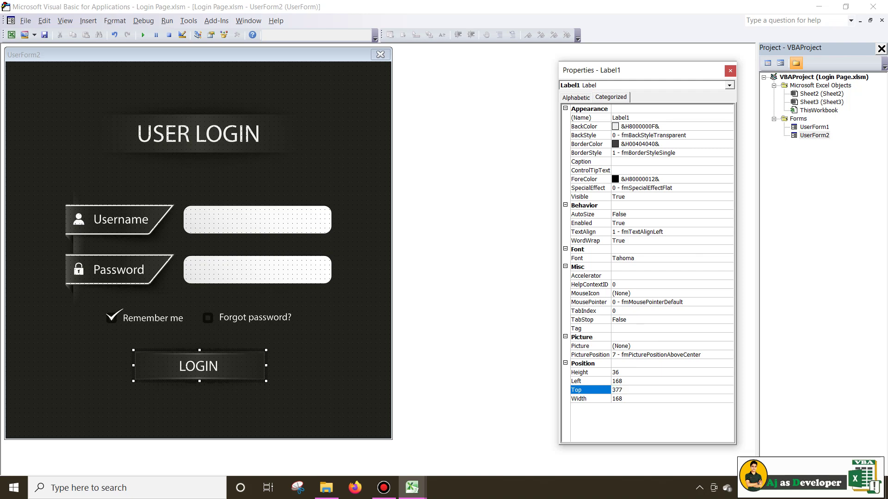
- Set the LOGIN label's Height to 35 in the alphabetical Properties list
click(270, 365)
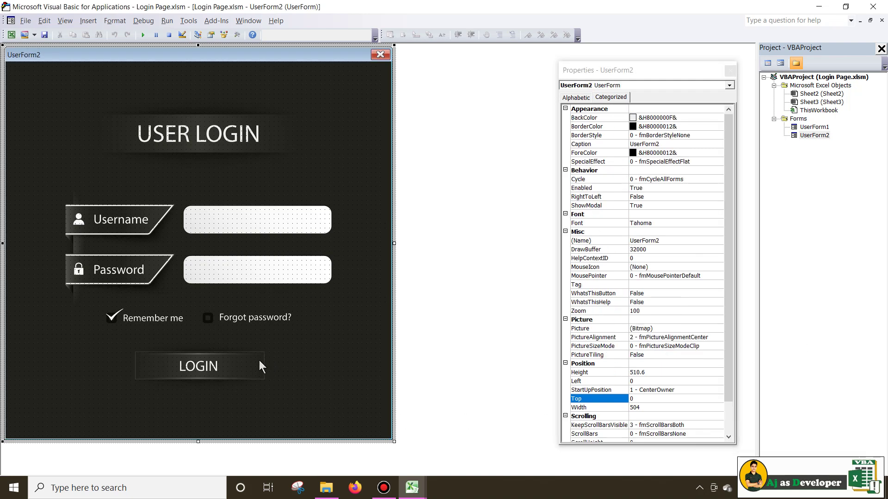
click(259, 360)
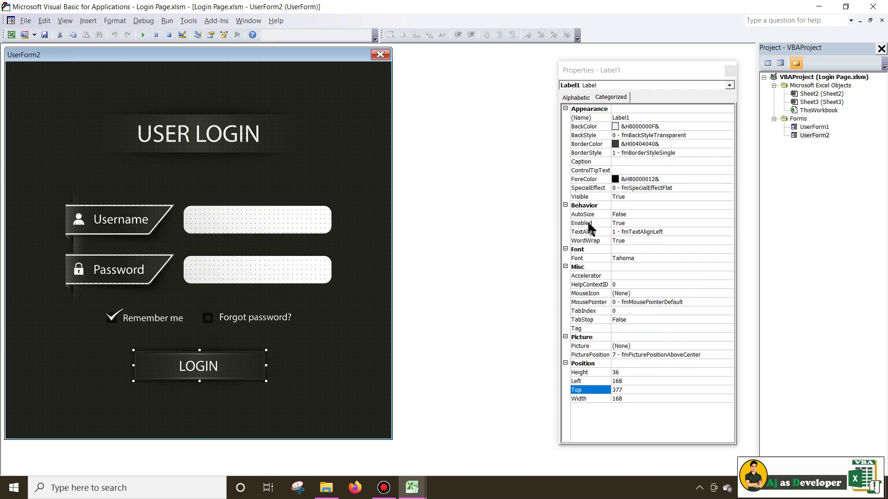
click(577, 97)
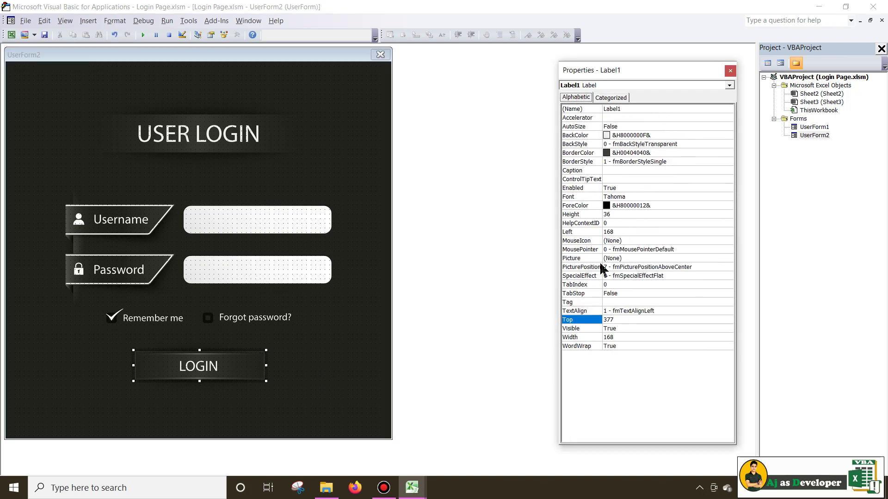
click(579, 215)
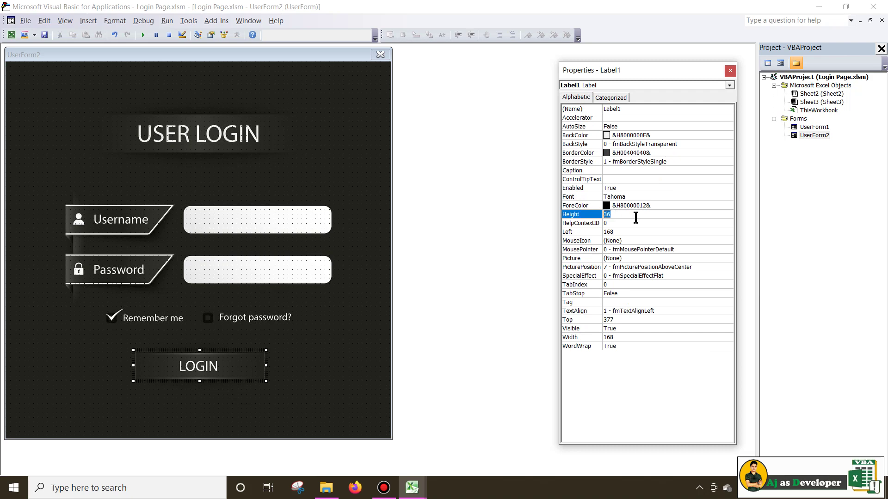
text(35)
key(Return)
- Change the label's Top to 378 and open the code behind the LOGIN label
click(610, 98)
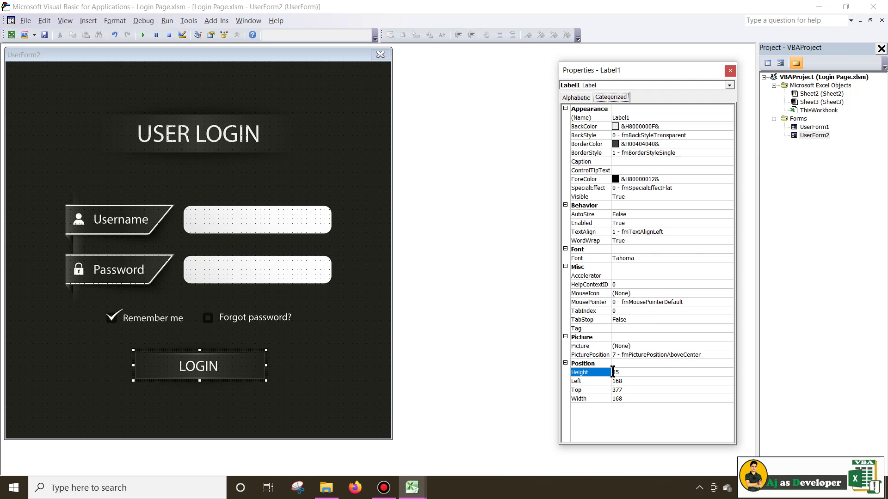
click(586, 329)
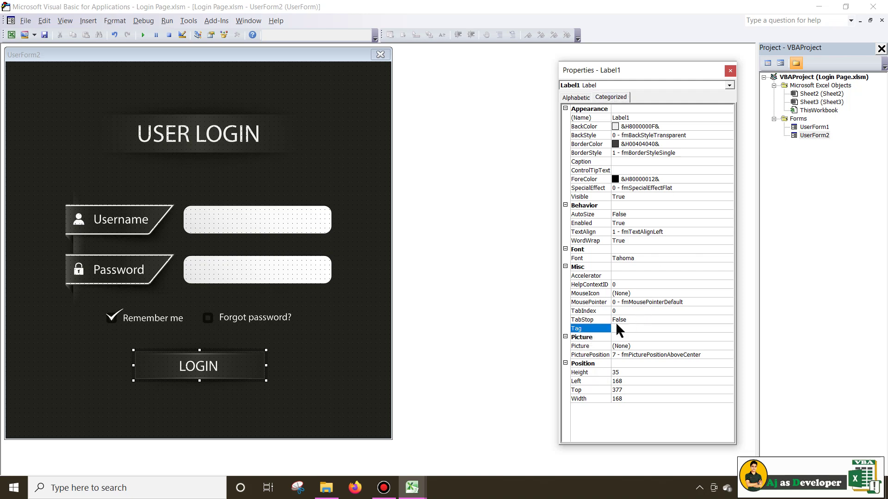
click(631, 391)
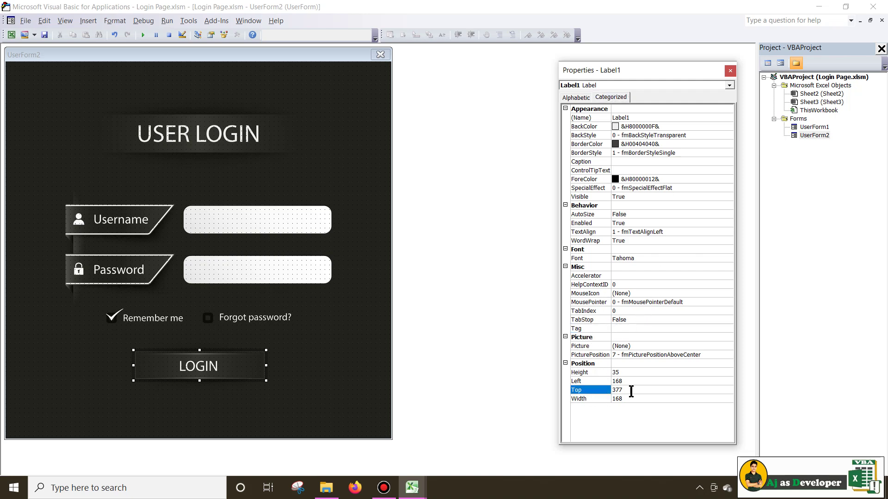
text(37)
key(Return)
click(272, 406)
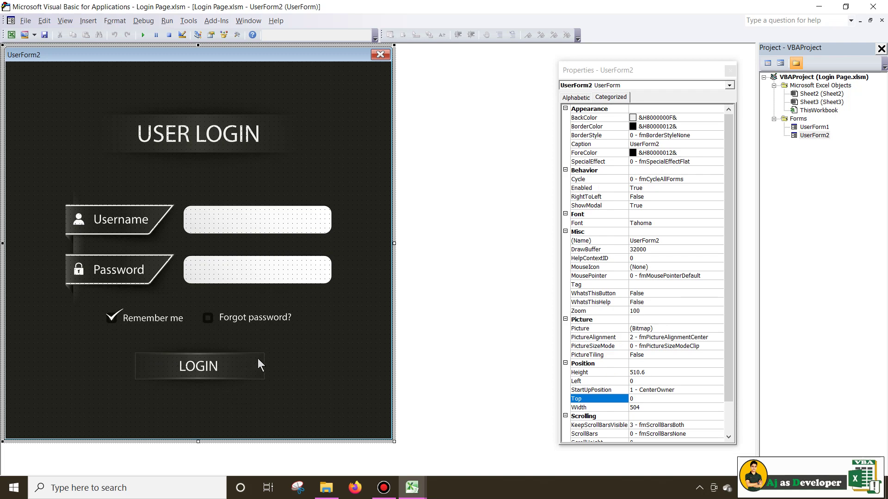
click(208, 377)
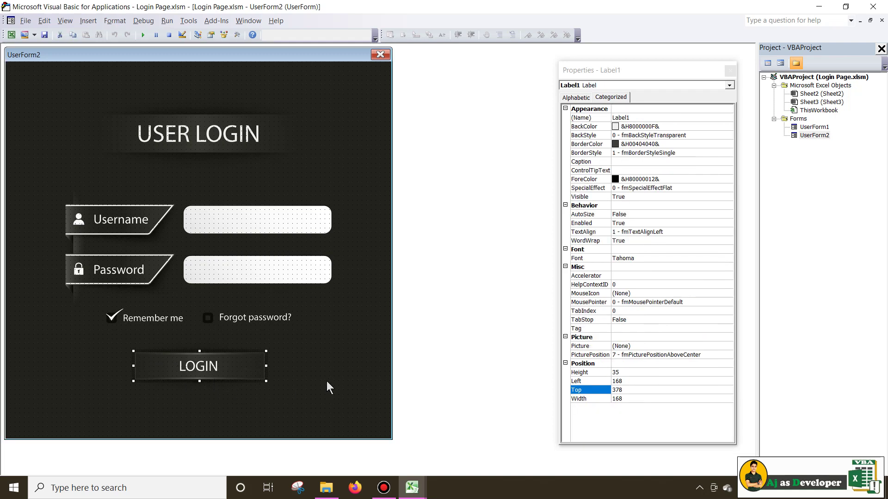
double_click(237, 374)
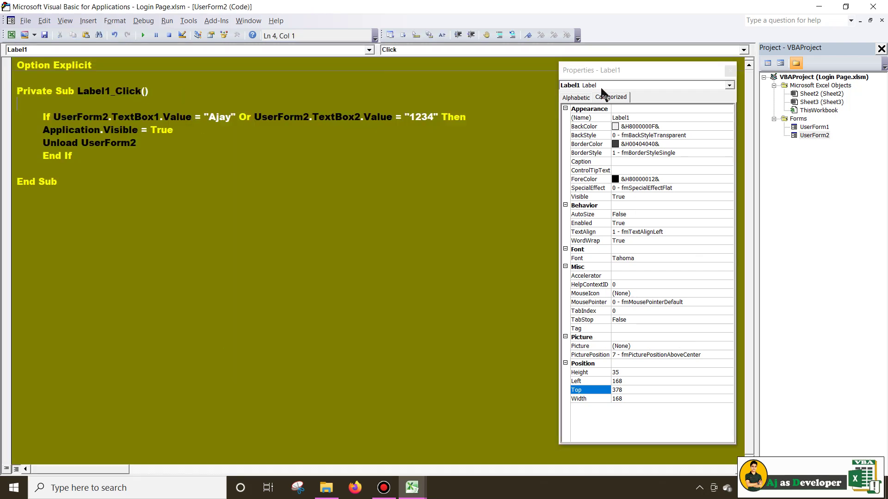
- Create a Label1_MouseMove procedure from the event dropdown
click(730, 71)
click(400, 51)
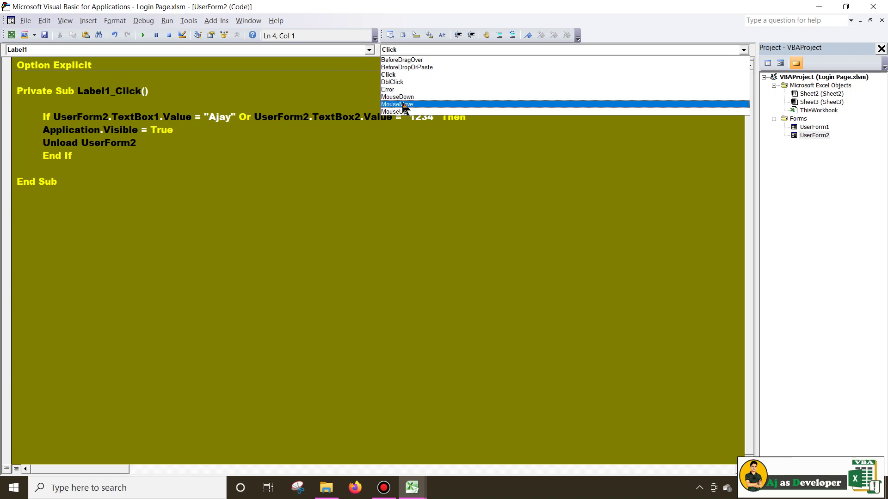
click(820, 135)
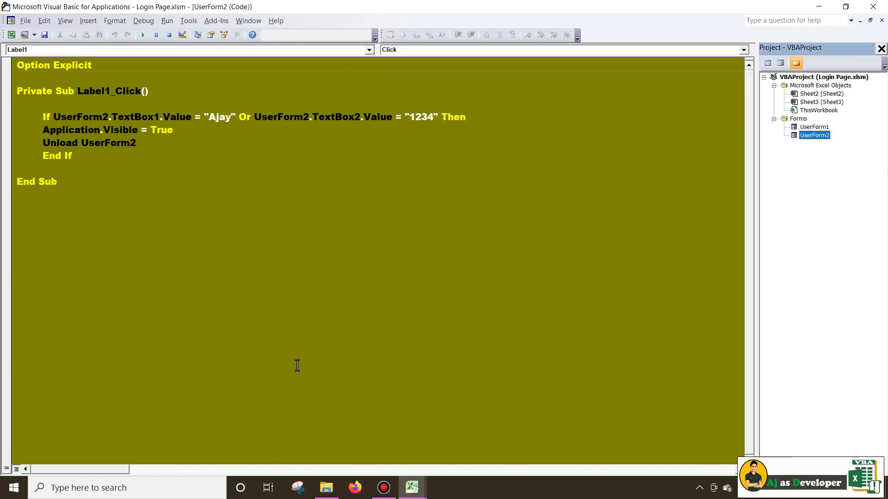
double_click(813, 136)
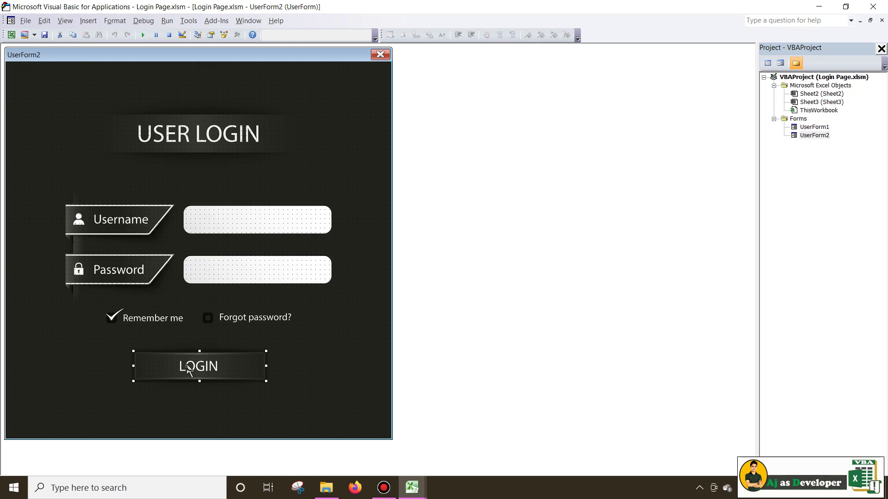
double_click(211, 368)
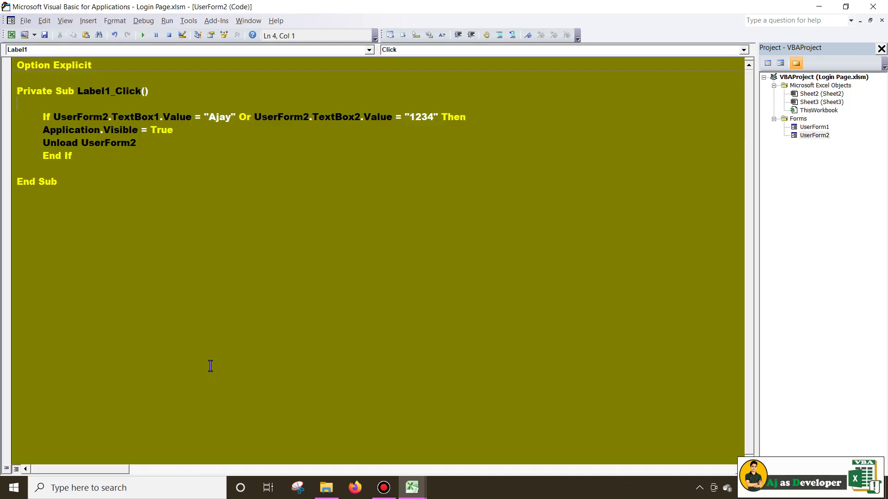
double_click(131, 91)
click(437, 51)
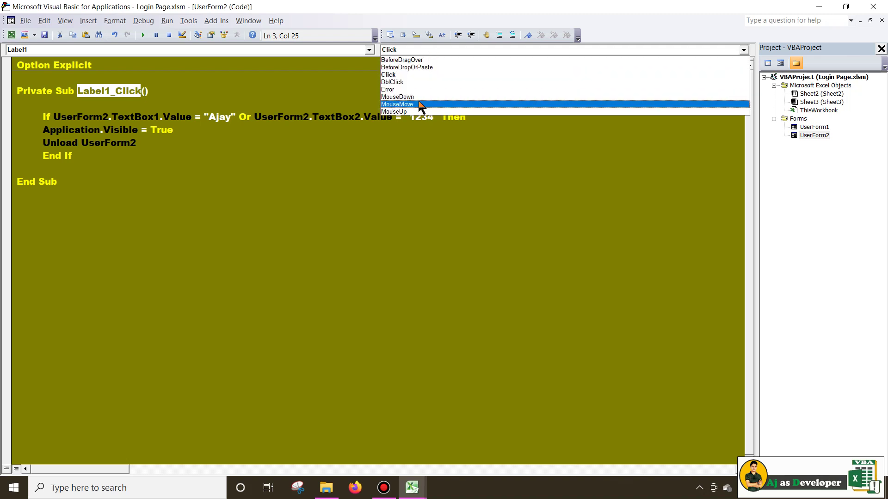
click(416, 107)
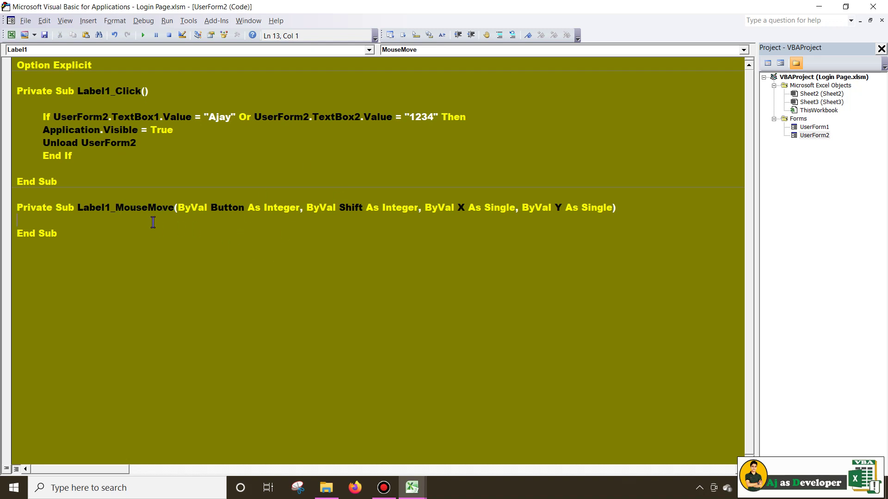
- Type UserForm2.Label1 in the new procedure and review the label's properties alphabetically
text(Use)
text(rform)
text(2.la)
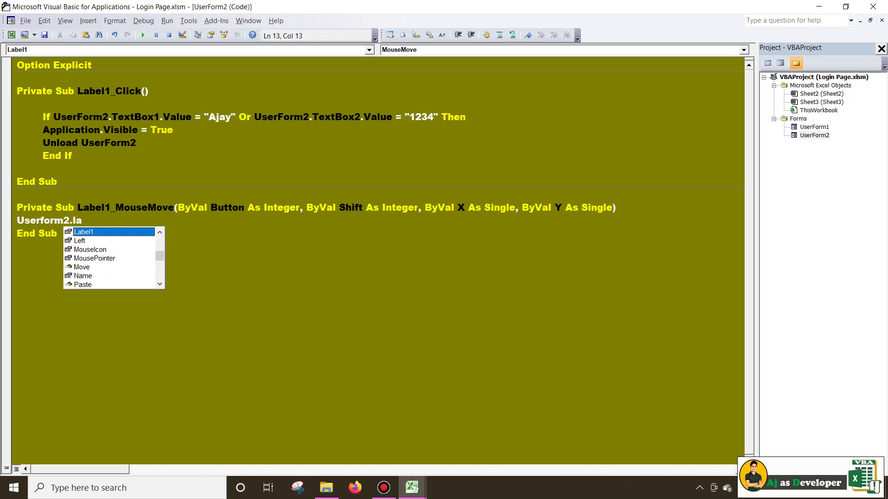
key(Tab)
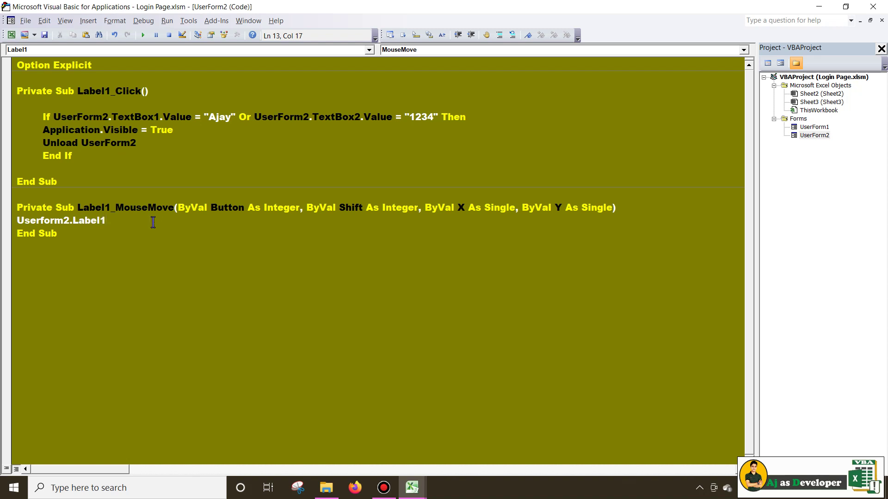
double_click(814, 135)
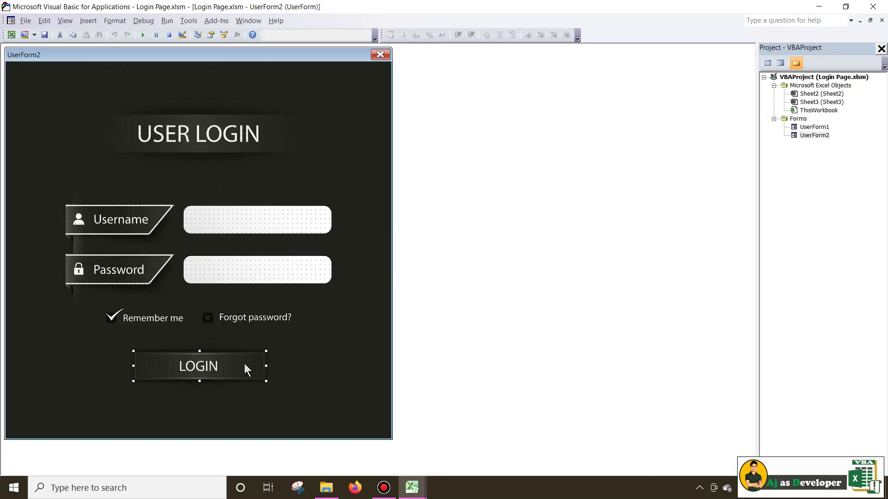
key(F4)
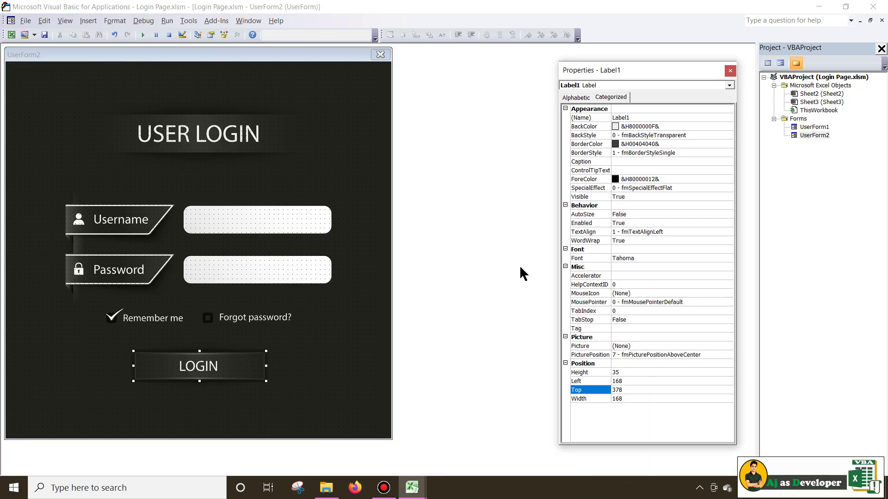
click(630, 117)
click(580, 98)
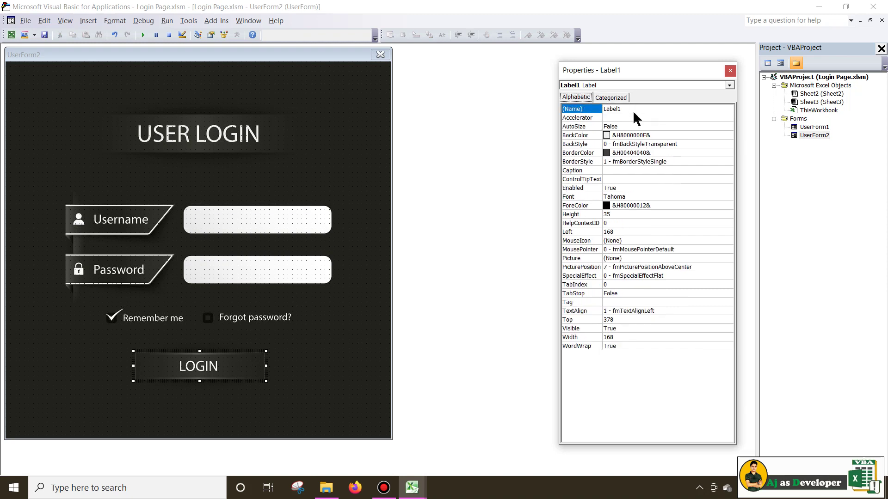
click(731, 70)
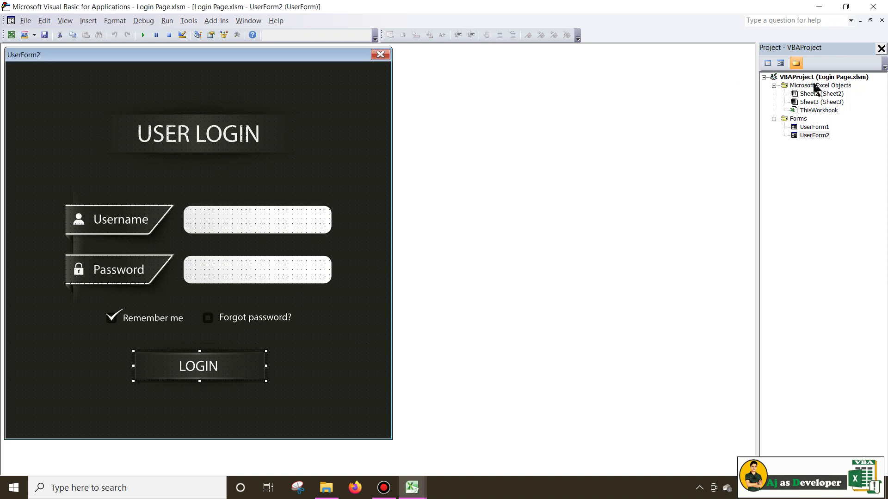
double_click(190, 367)
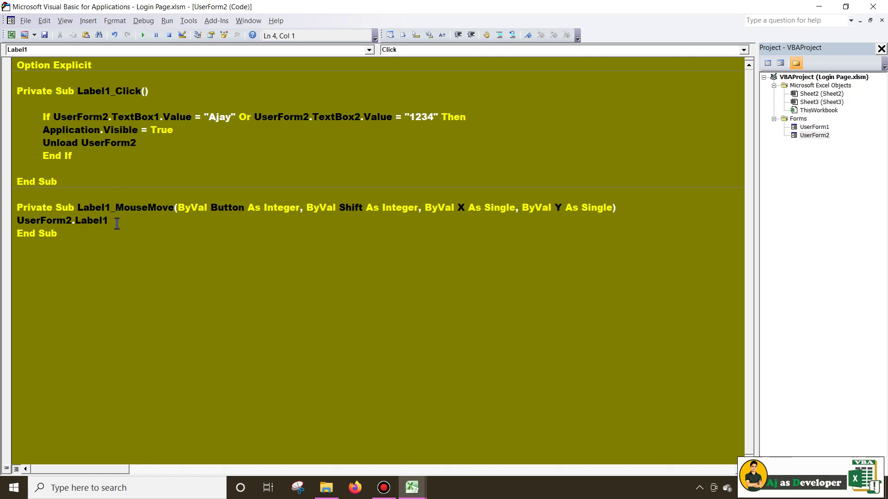
- Complete the line as UserForm2.Label1.BorderColor = RGB(255, 255, 255)
click(147, 223)
text(.)
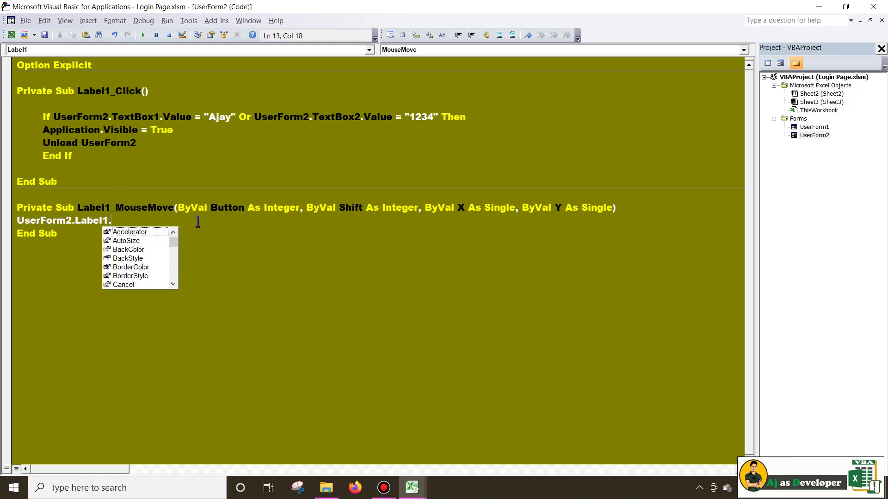
text(bo)
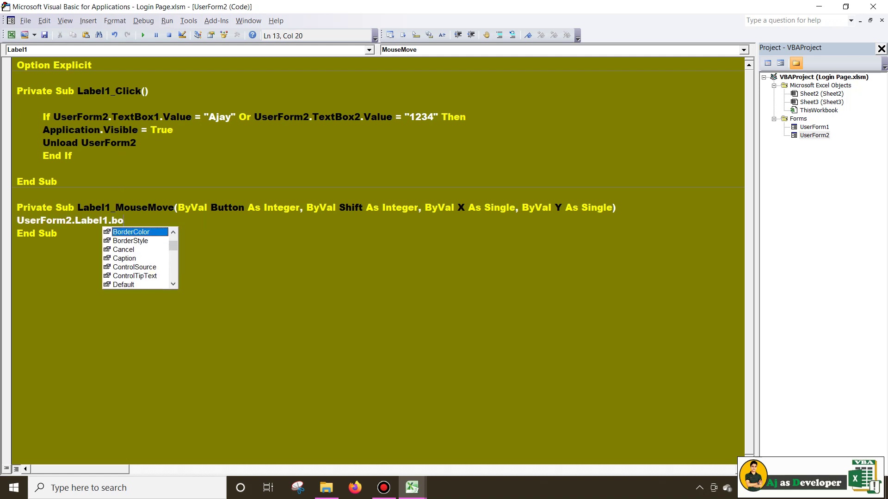
key(Tab)
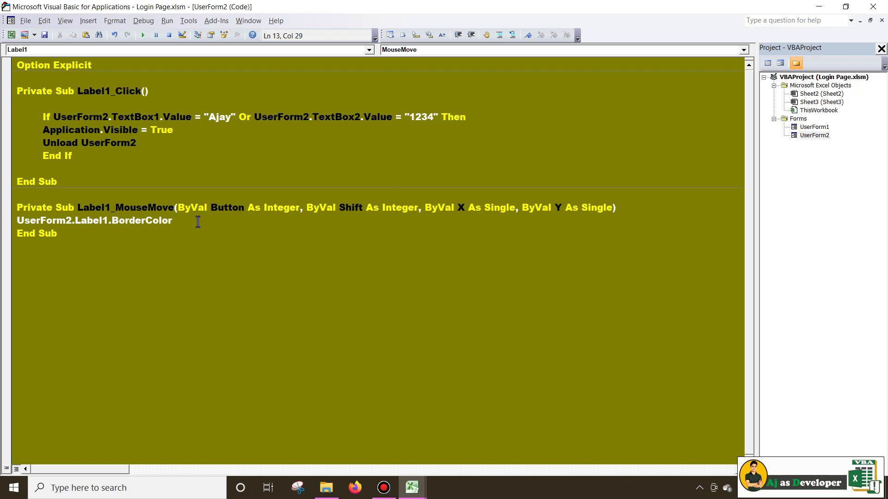
text(=)
text(rg)
text(b)
text(())
text(2)
text(55)
text(,2)
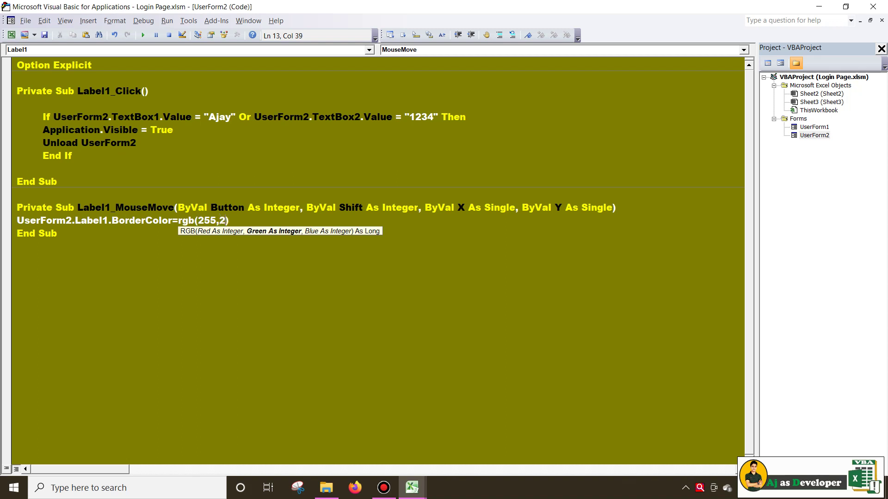
text(55,255)
key(Down)
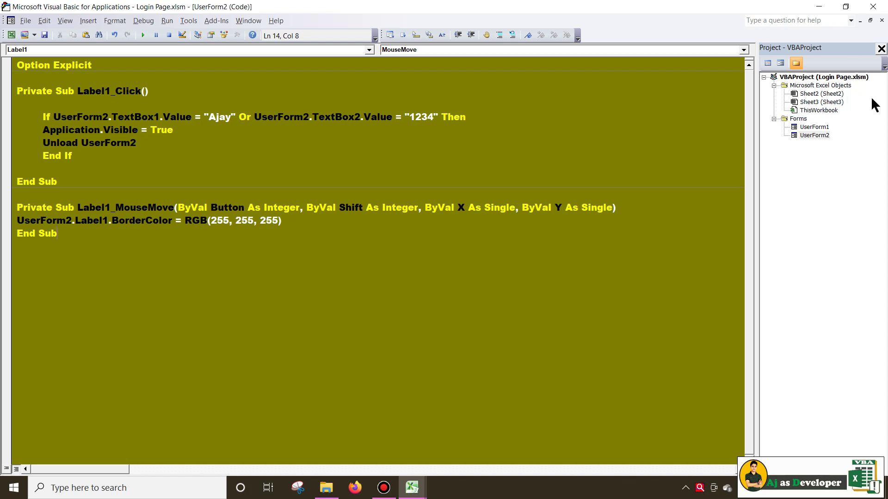
click(814, 135)
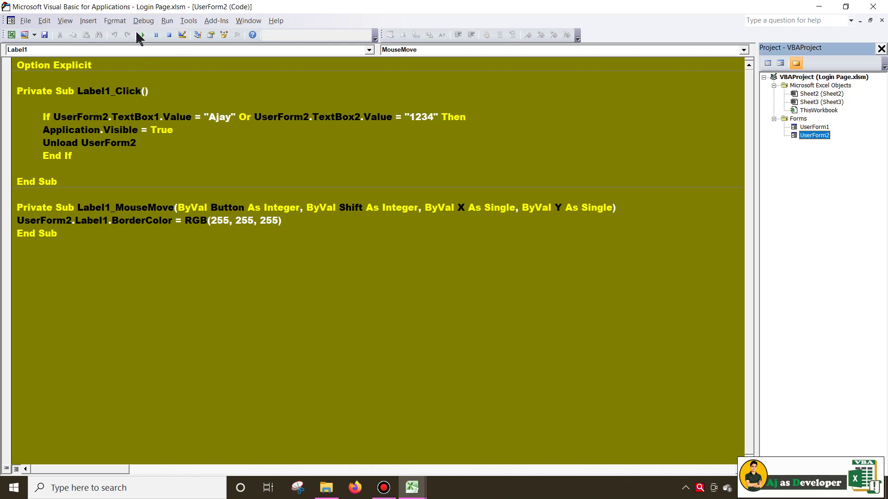
- Run UserForm2 over Excel to check the LOGIN label's white hover border, then close it
click(143, 35)
click(550, 103)
double_click(814, 136)
click(143, 35)
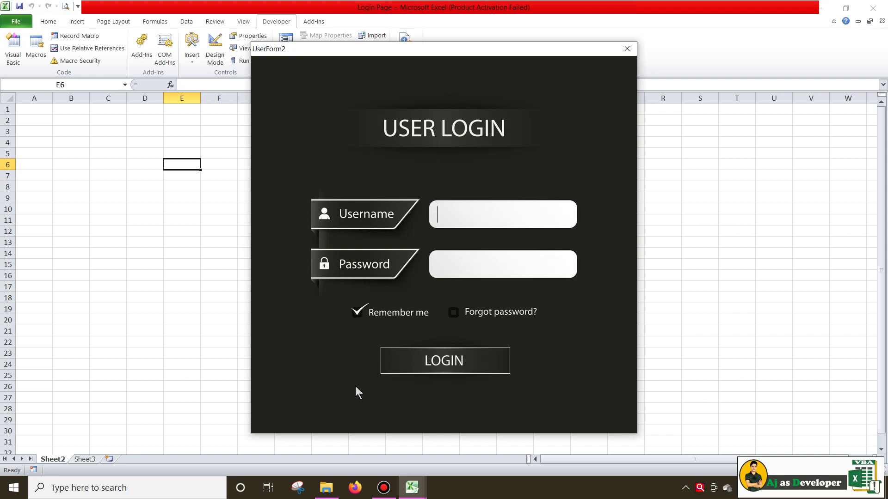
click(627, 50)
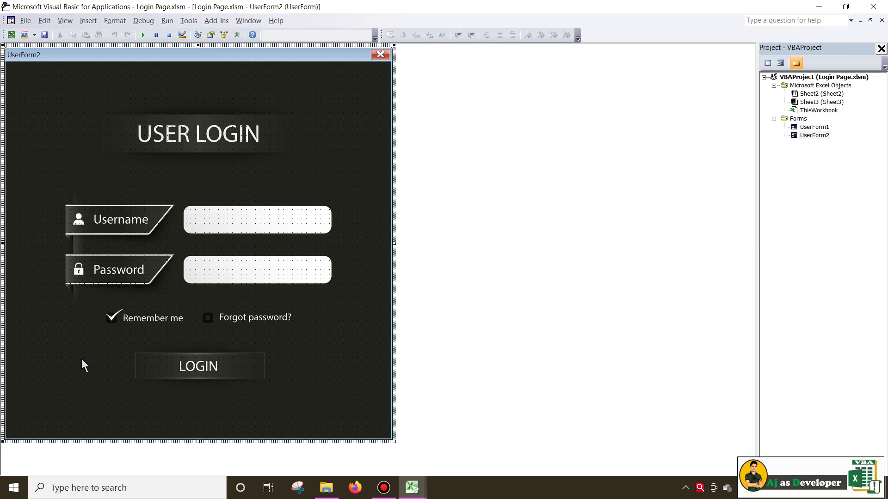
- Copy the LOGIN label's BorderColor line and switch to the UserForm's code window
double_click(198, 368)
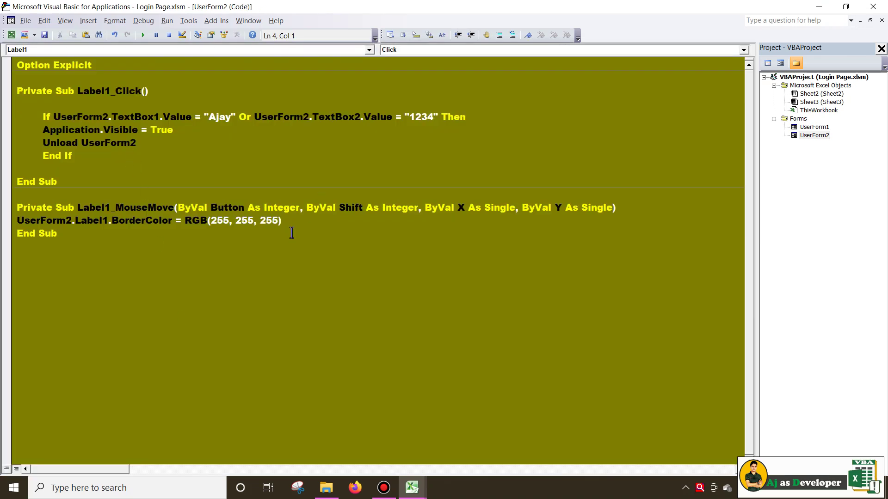
drag(289, 221, 2, 229)
key(ctrl+c)
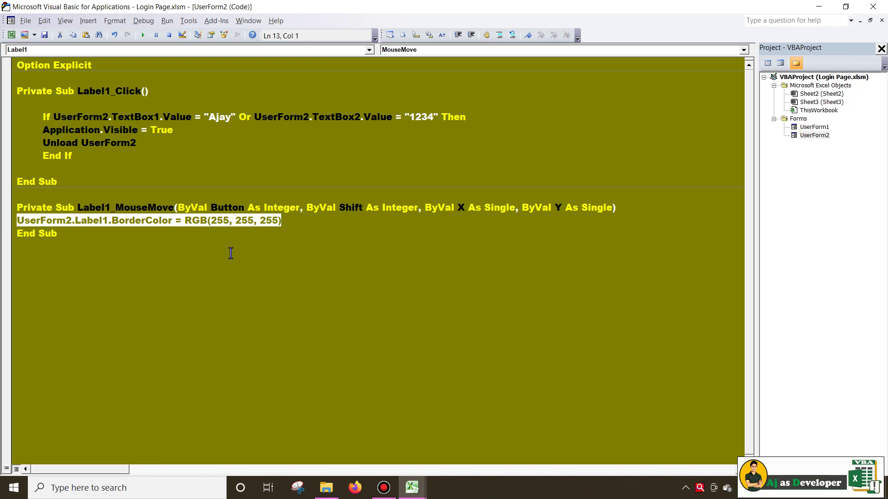
double_click(806, 135)
click(79, 370)
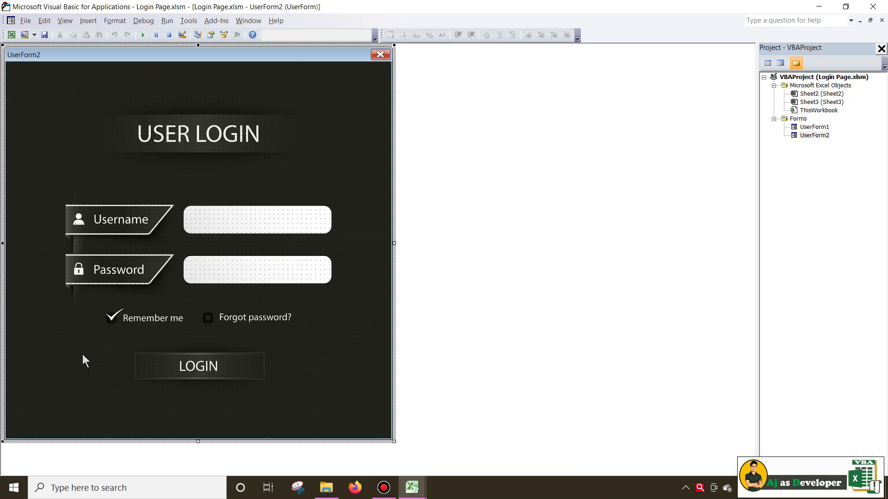
double_click(82, 354)
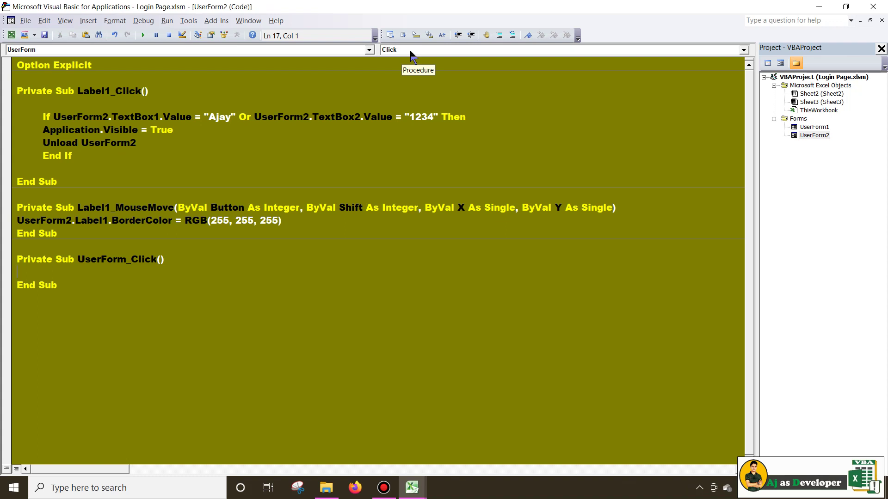
- Add a UserForm_MouseMove handler with the pasted BorderColor line changed to RGB(80, 80, 80)
click(411, 51)
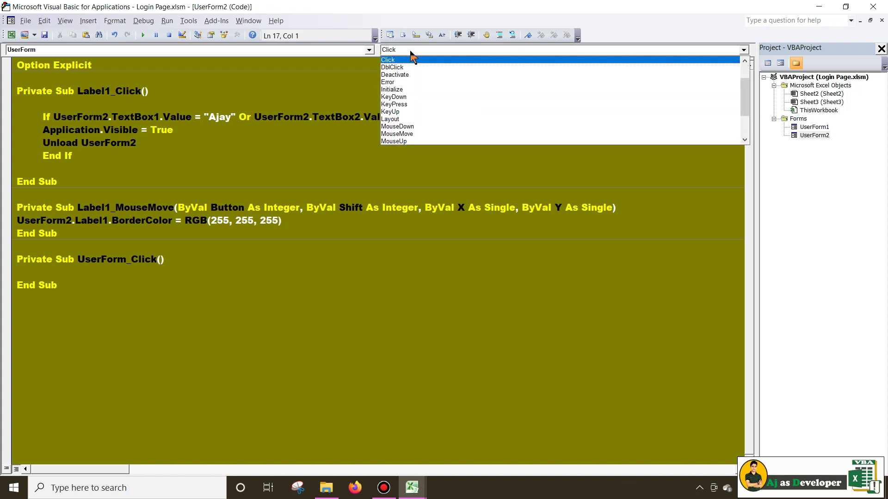
click(422, 134)
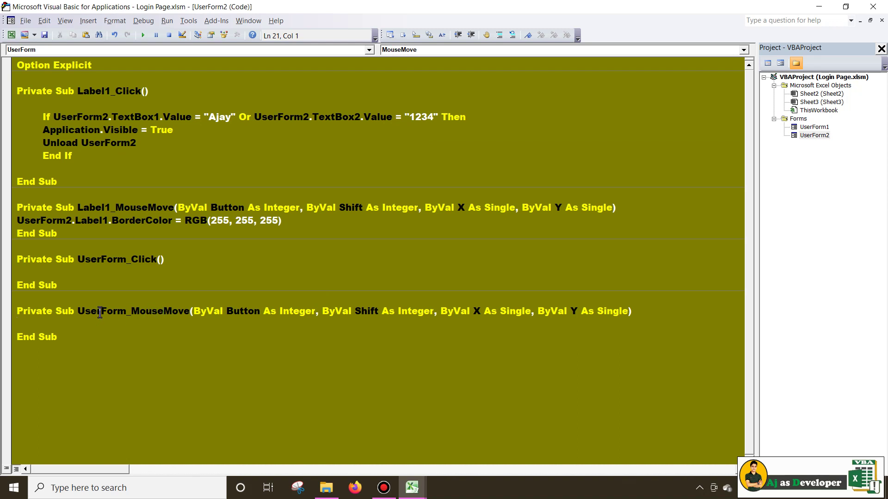
key(ctrl+v)
double_click(219, 324)
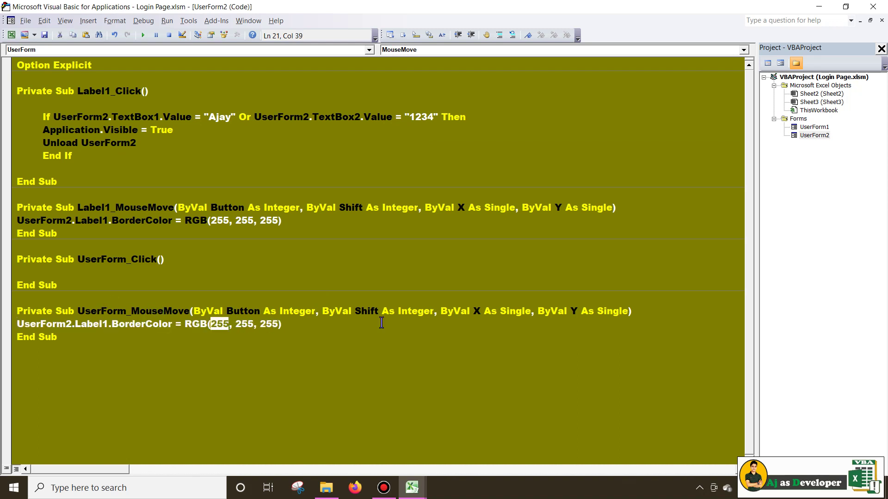
text(80)
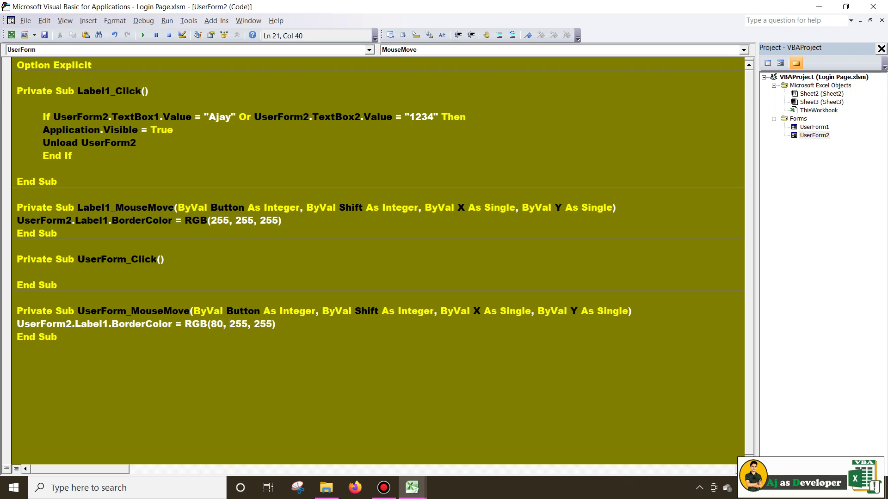
drag(230, 324, 267, 324)
text(80, 8)
text(00)
key(BackSpace)
click(57, 337)
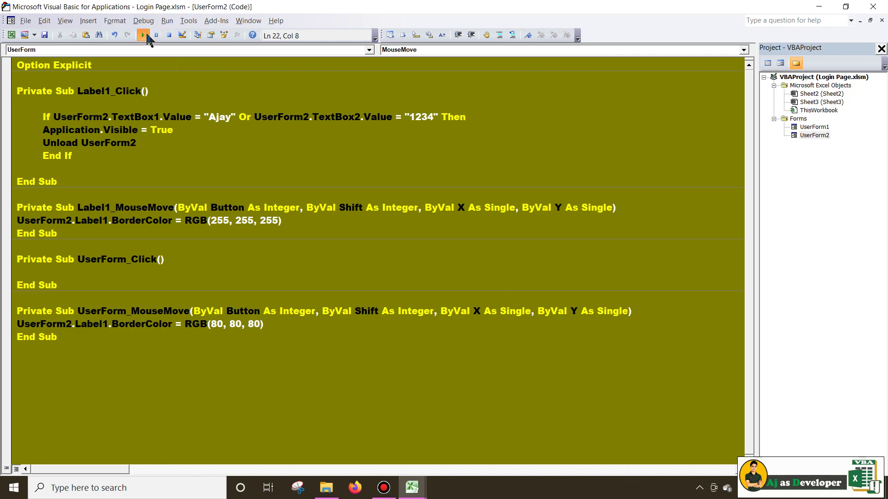
- Run UserForm2, check the LOGIN border hover effect, then close the form
click(143, 35)
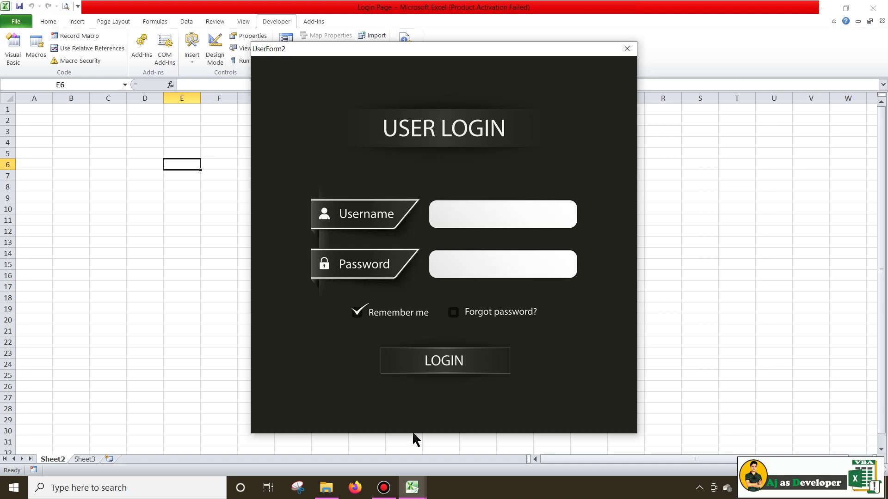
click(627, 48)
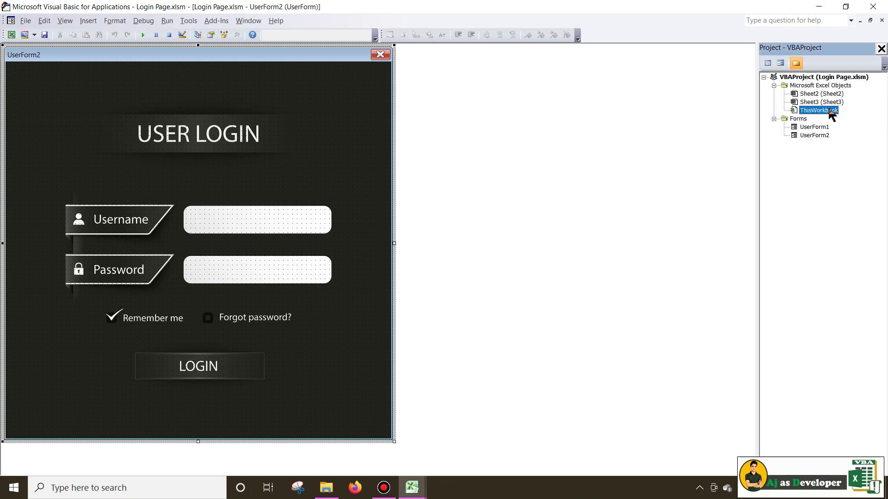
- Open the ThisWorkbook module and review the Workbook_Open code that hides Excel
double_click(831, 110)
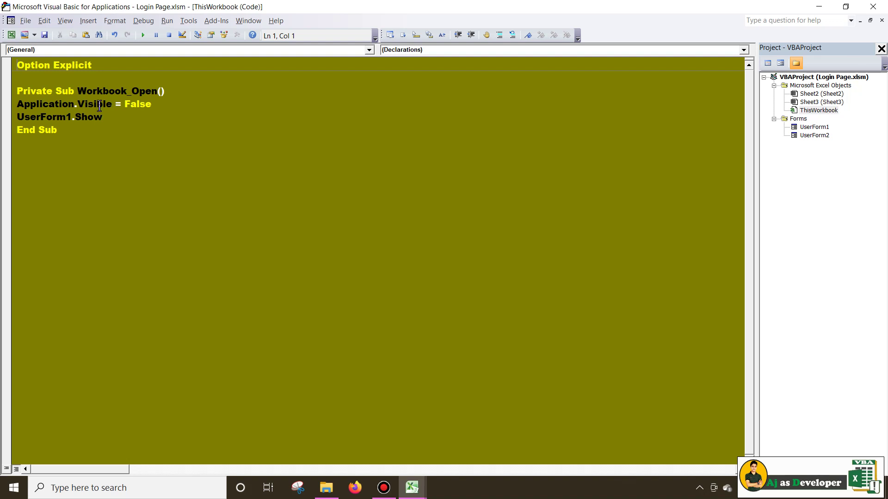
click(160, 104)
drag(159, 104, 19, 105)
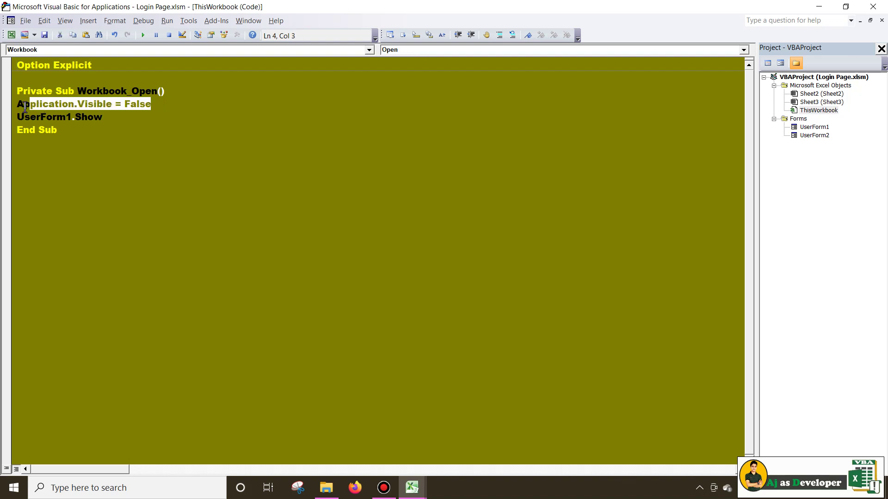
double_click(102, 92)
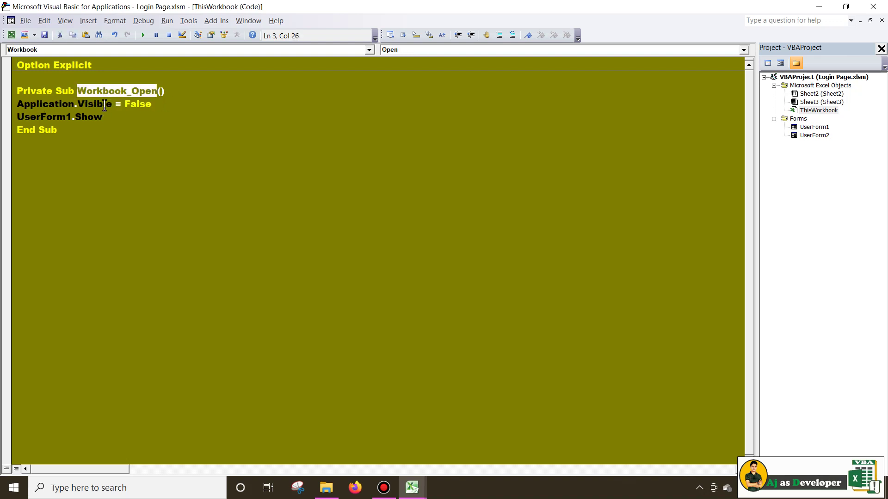
click(104, 102)
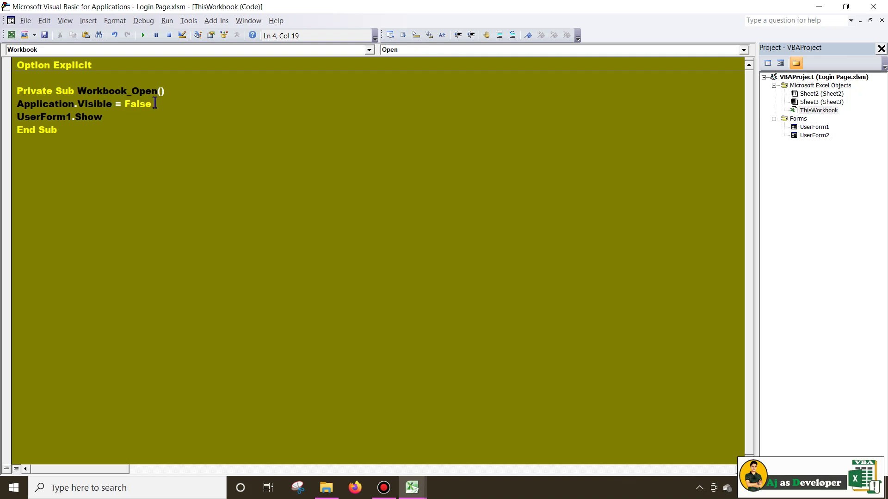
right_click(114, 118)
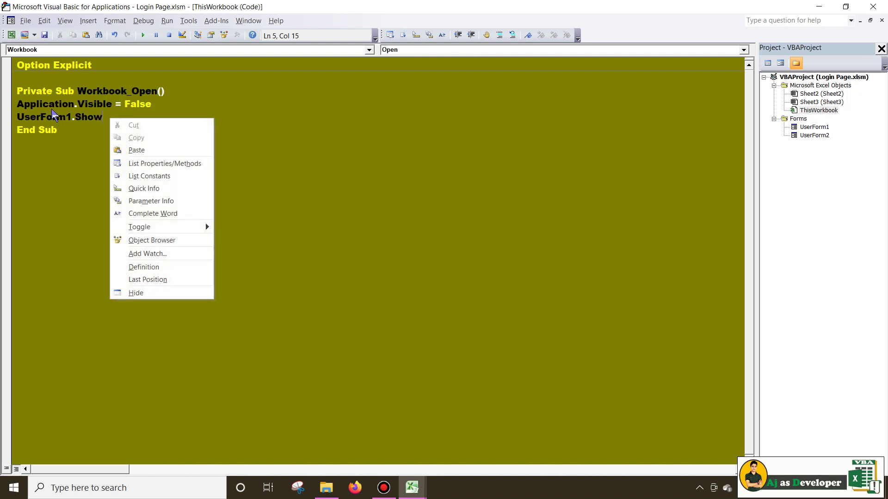
click(96, 116)
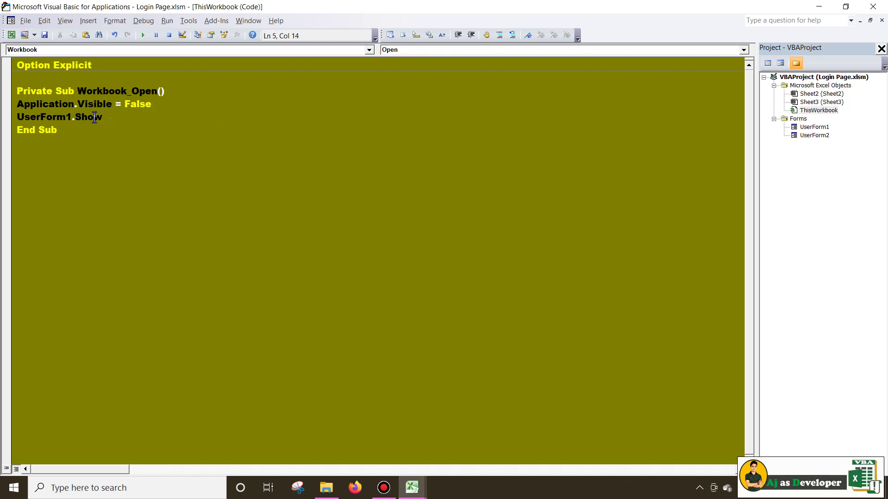
- Change UserForm1.Show to UserForm2.Show in Workbook_Open
double_click(819, 134)
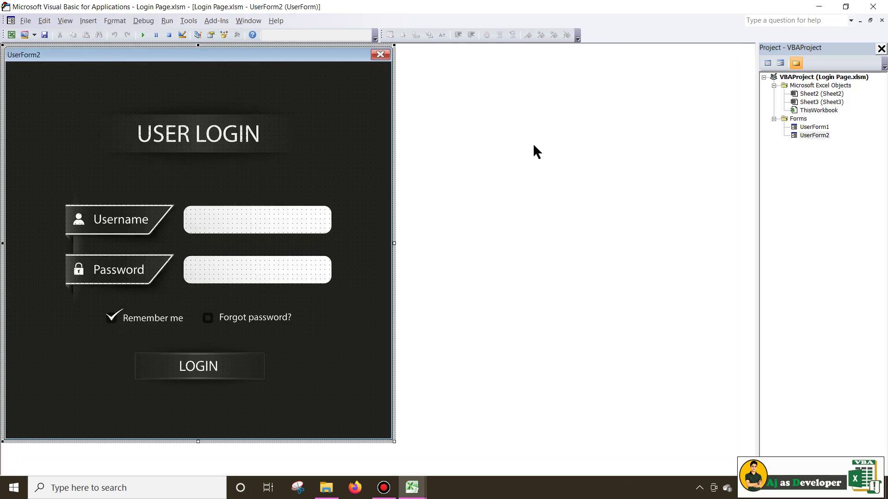
double_click(819, 110)
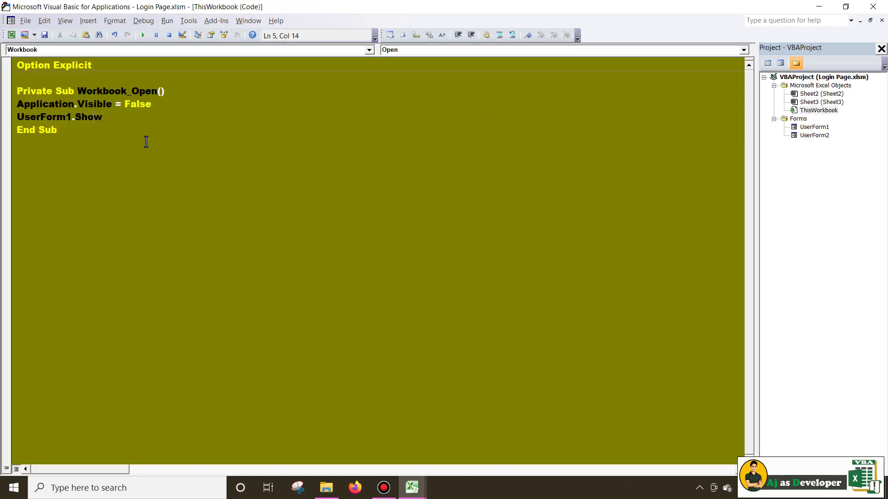
drag(65, 117, 71, 117)
text(2)
key(Down)
- Close the VBA editor and Excel, saving changes to Login Page.xlsm
click(884, 7)
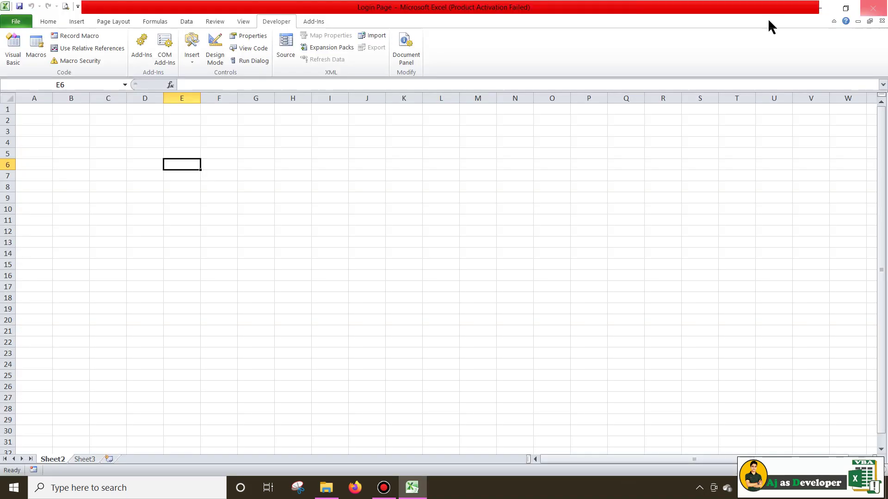
click(873, 8)
click(397, 258)
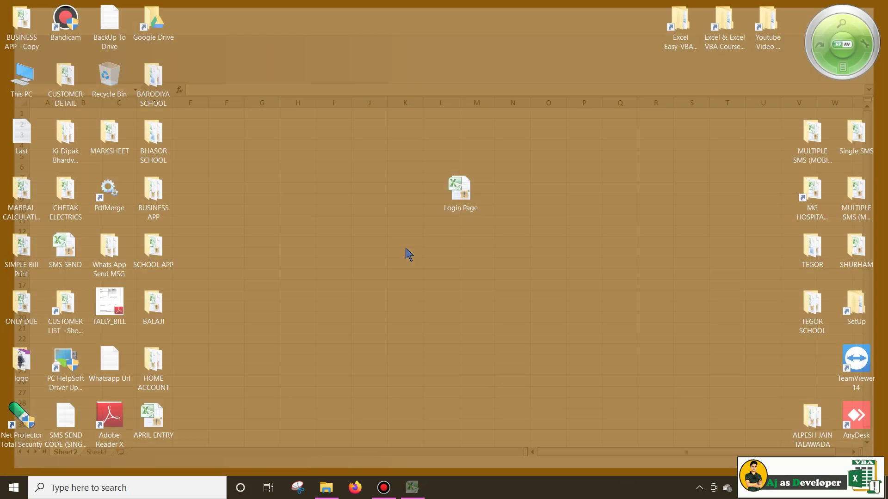
- Reopen Login Page, dismiss the activation message, and log in with the username
double_click(458, 194)
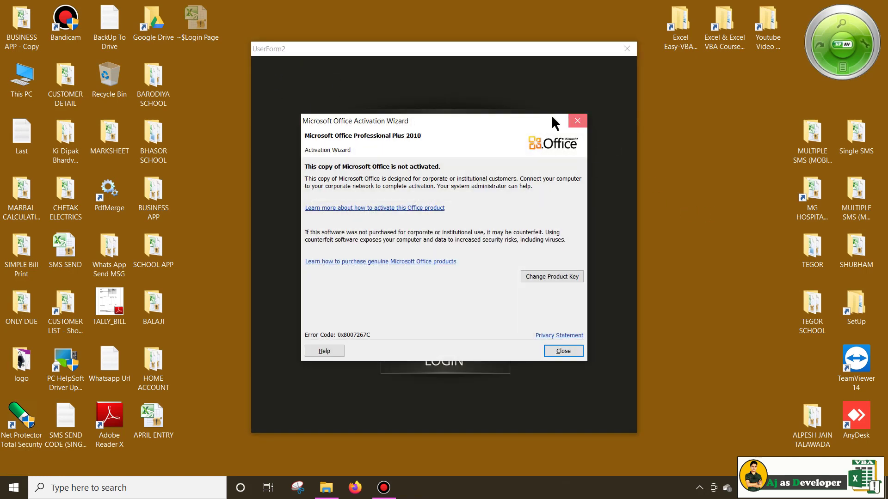
click(577, 120)
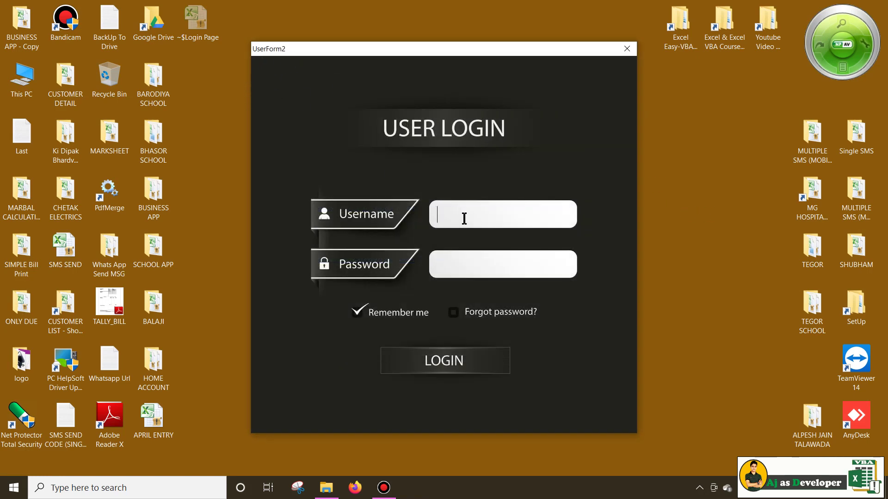
text(Ajay)
text(1234)
click(463, 358)
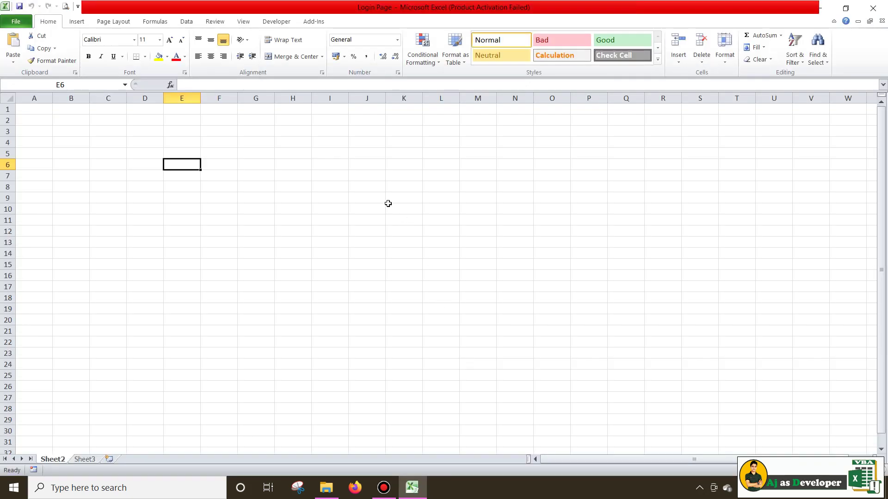
- From Developer > Visual Basic, open UserForm2's design and run it over Sheet2
click(338, 180)
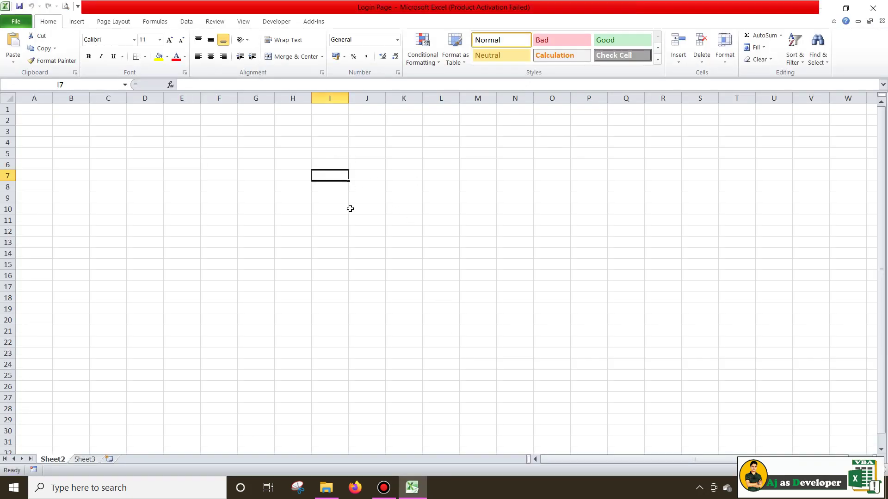
click(276, 21)
click(17, 46)
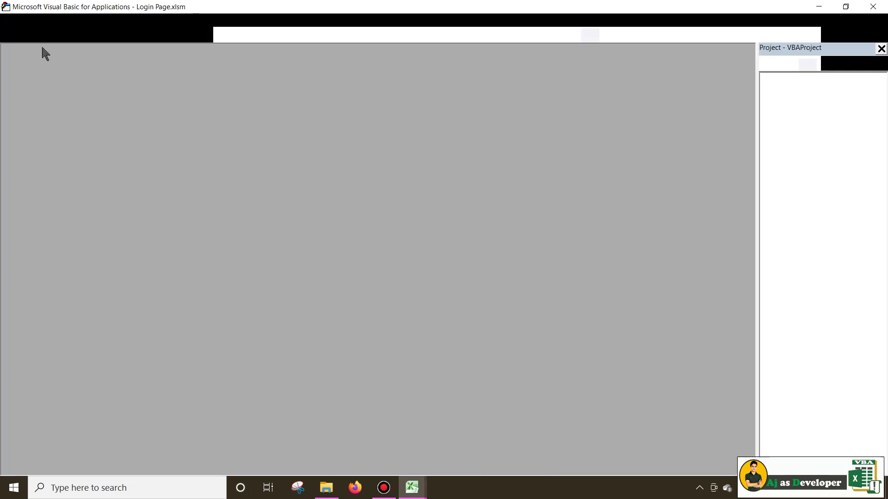
double_click(815, 135)
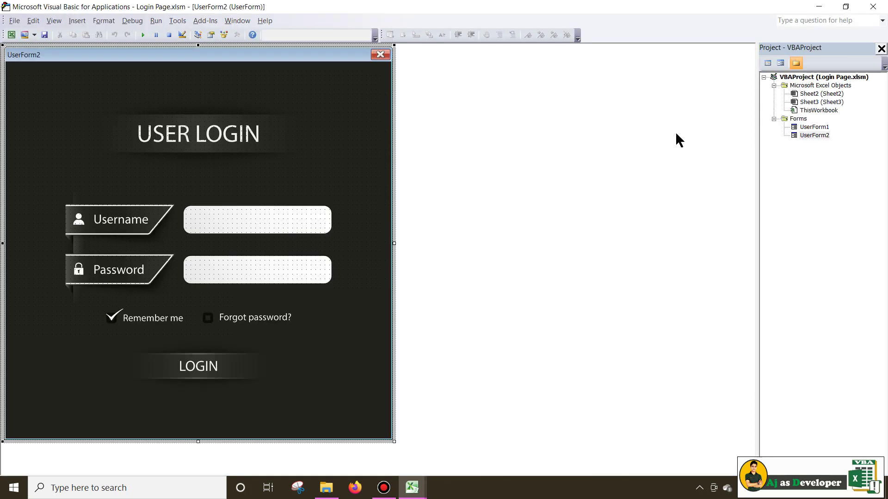
click(144, 36)
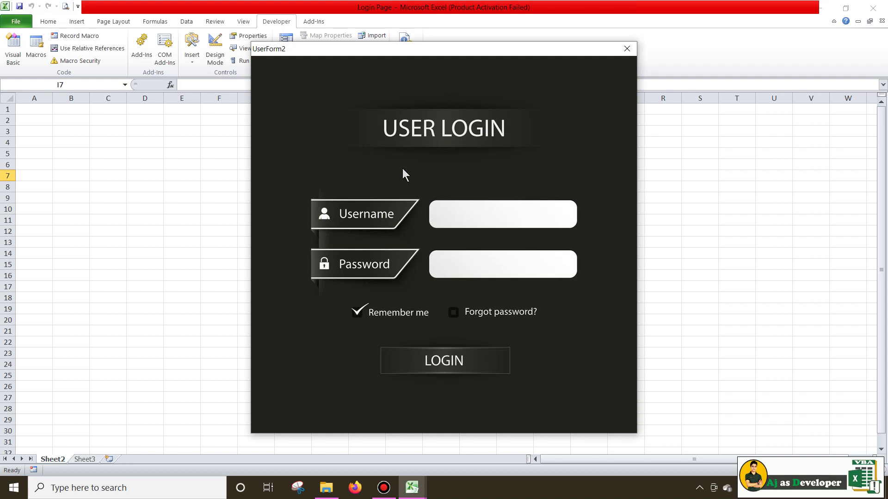